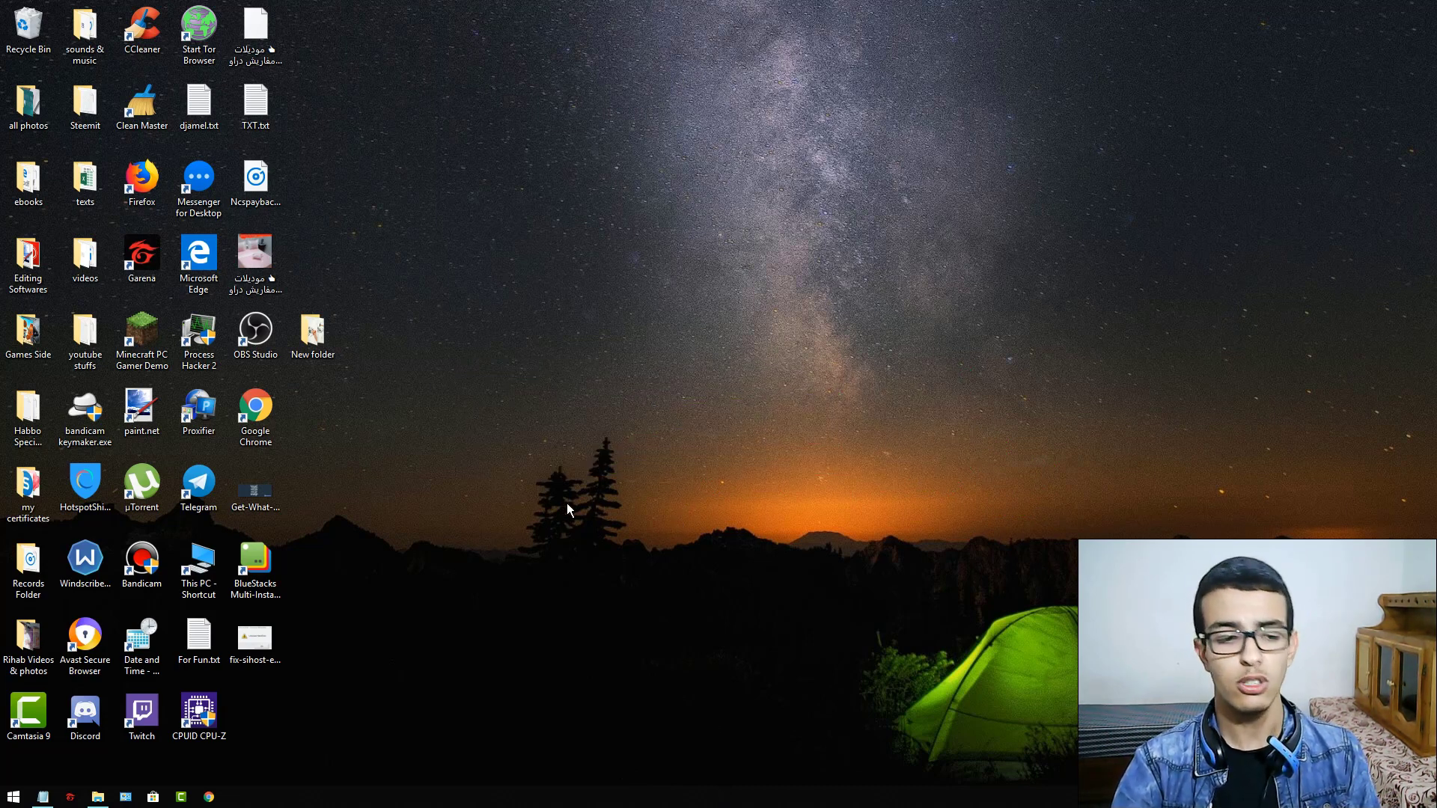
Bring up the Notepad notes, highlight the System configuration step, then minimize Notepad.
click(37, 800)
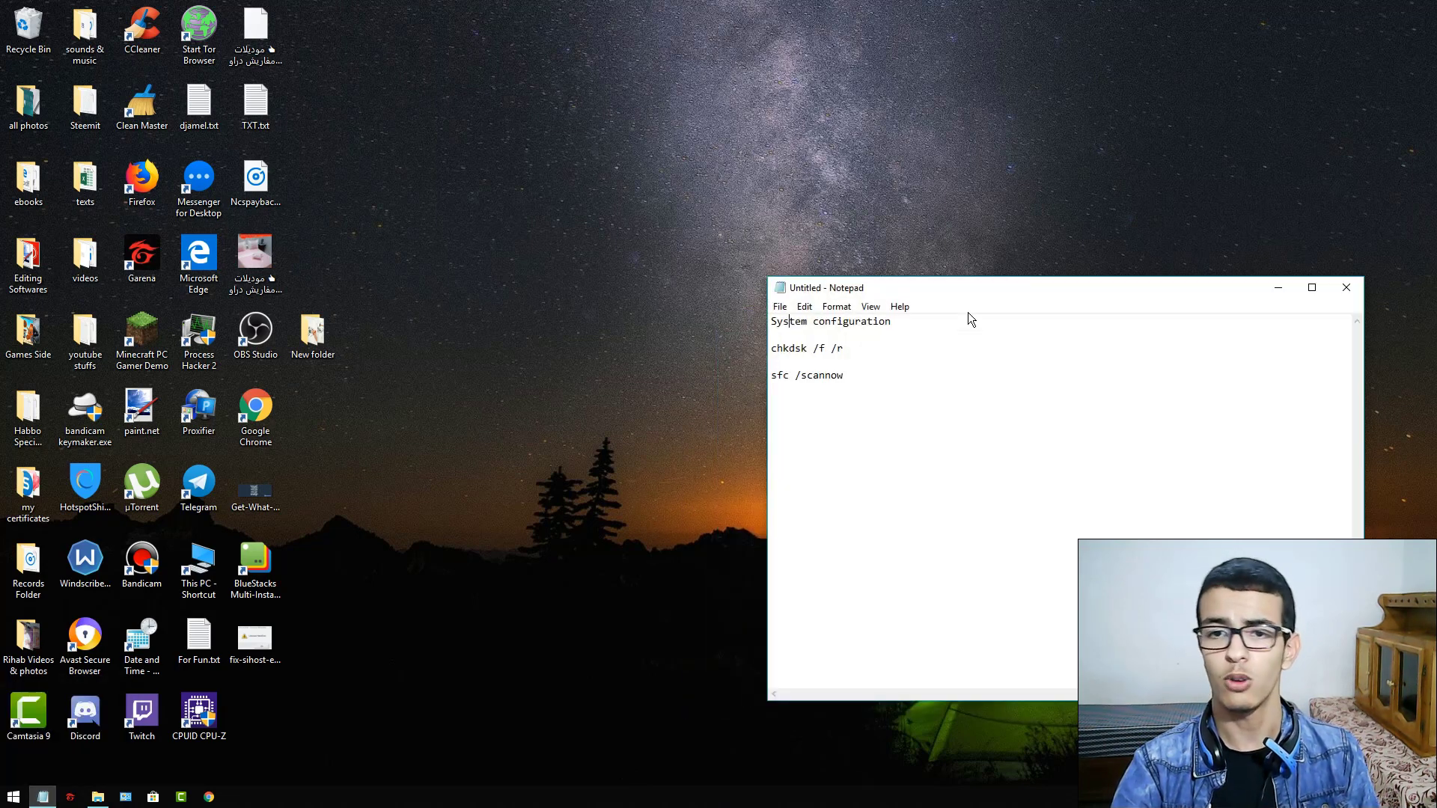
drag(892, 322, 956, 323)
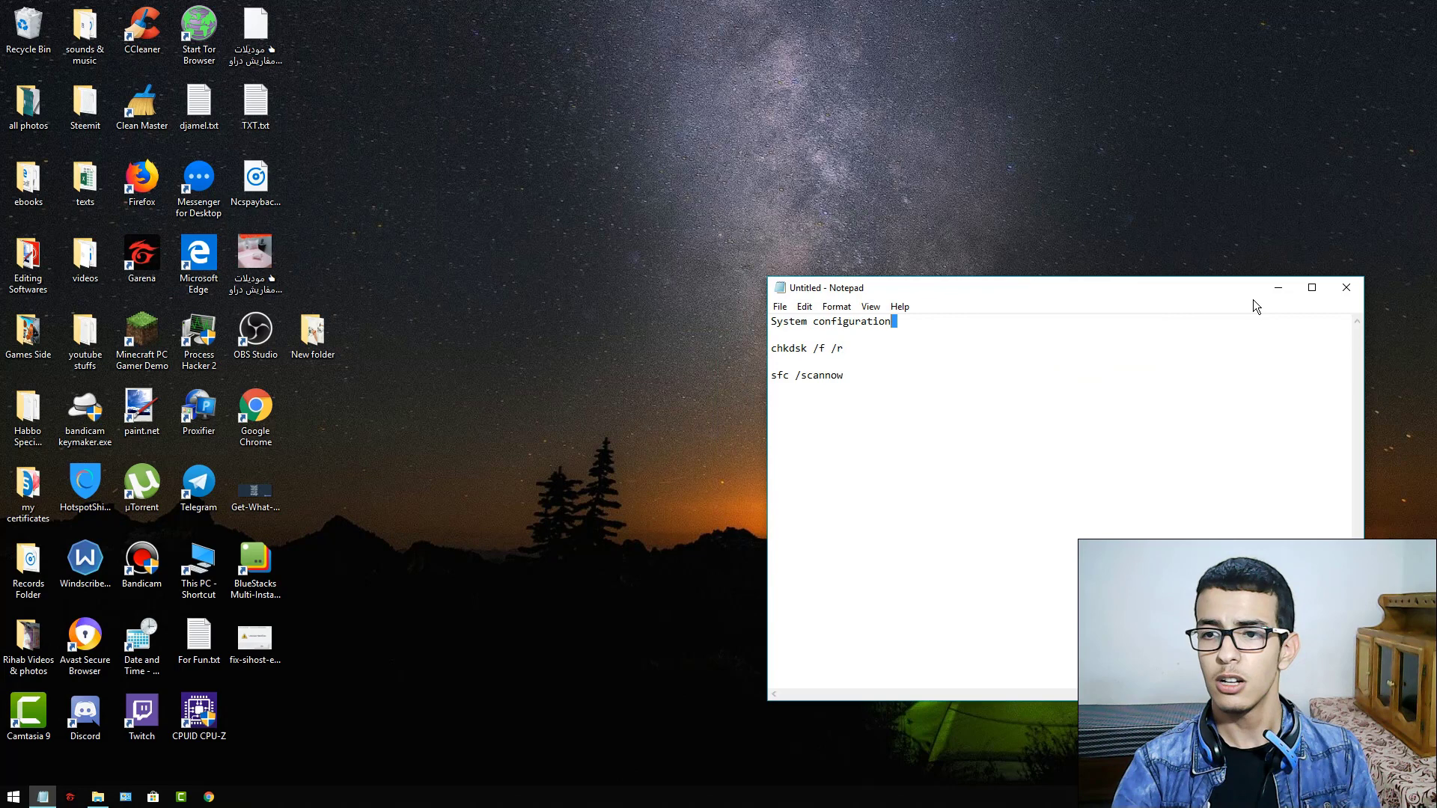
click(1278, 287)
Search Start for 'system configurat' so the System Configuration app is the best match.
key(super)
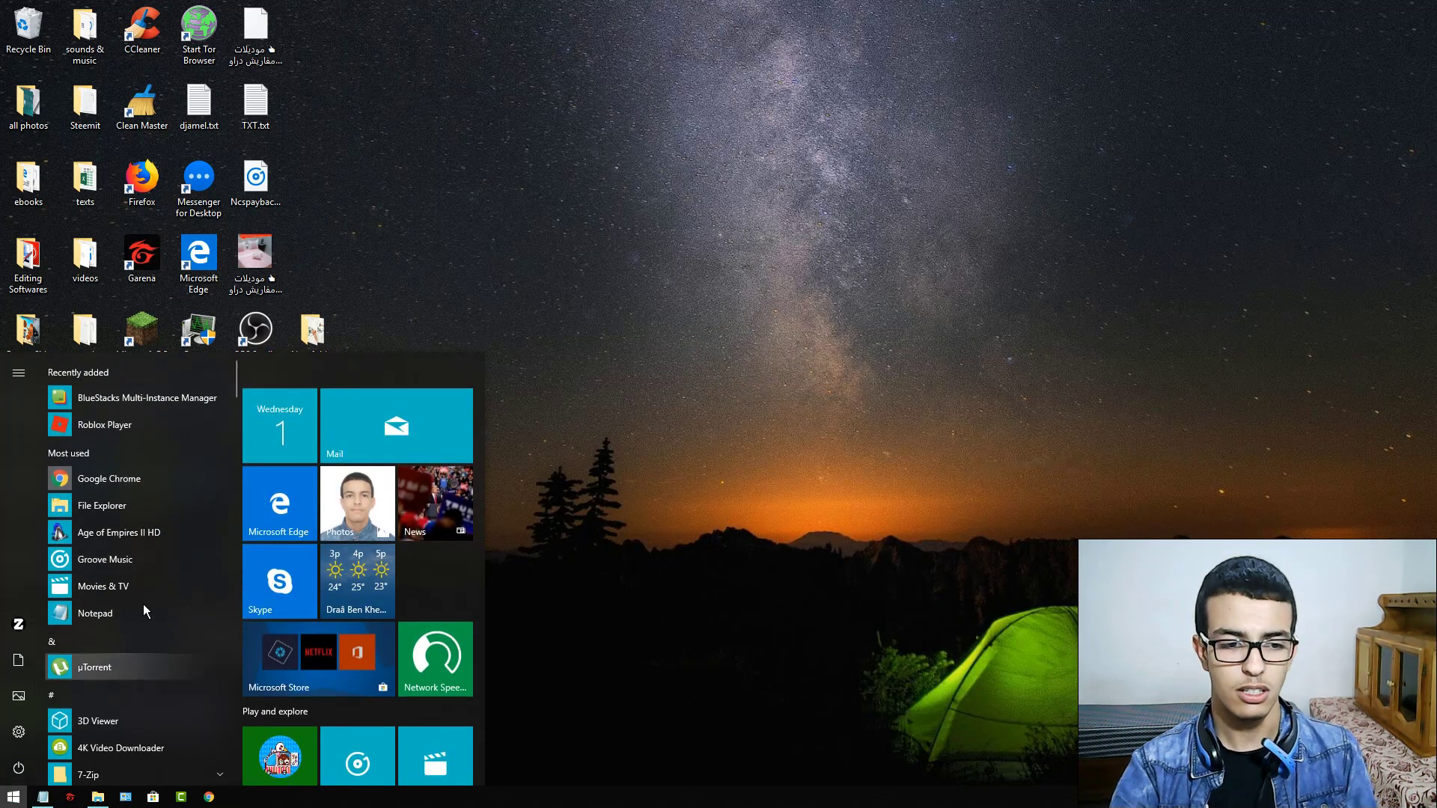
click(13, 797)
click(15, 797)
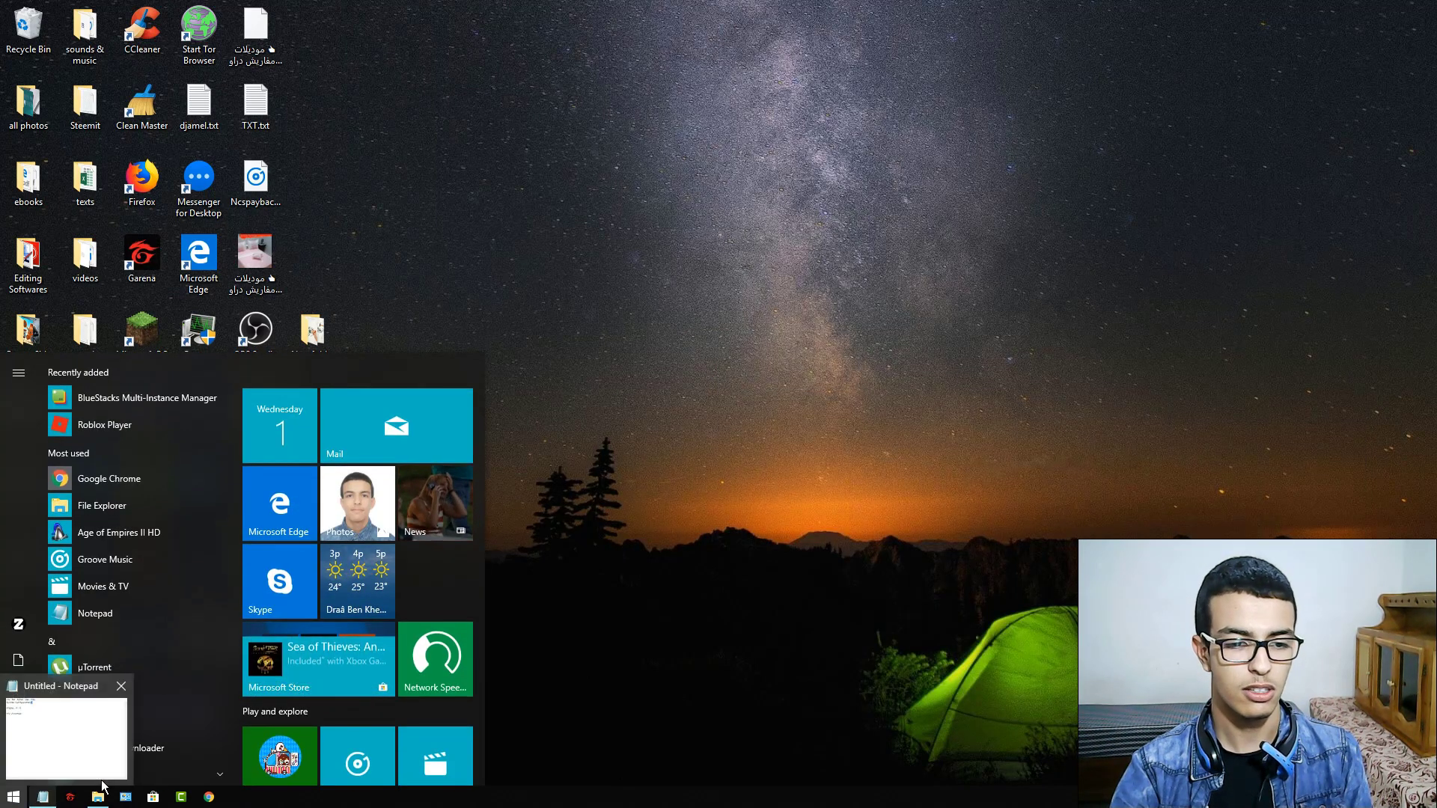
text(system configura)
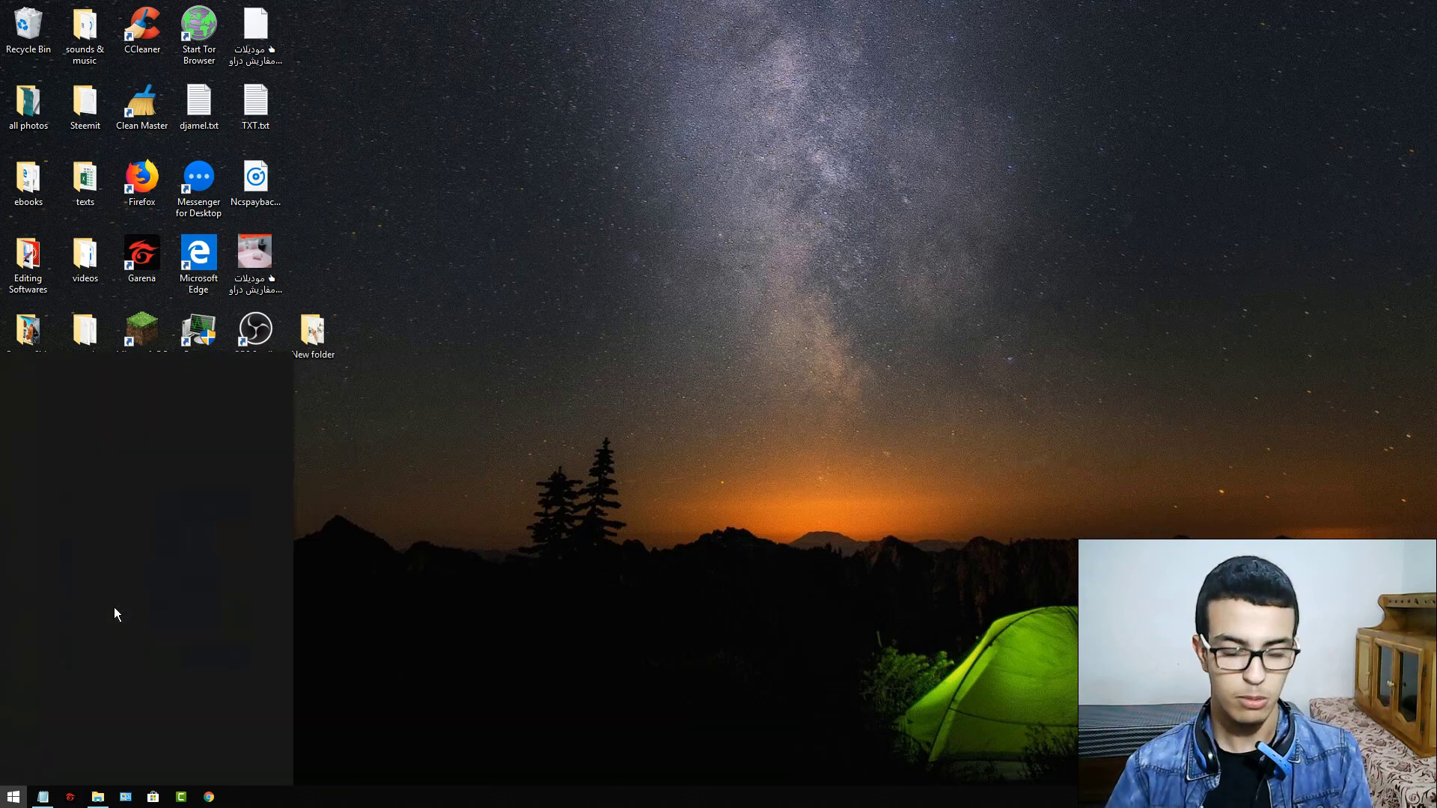
text(t)
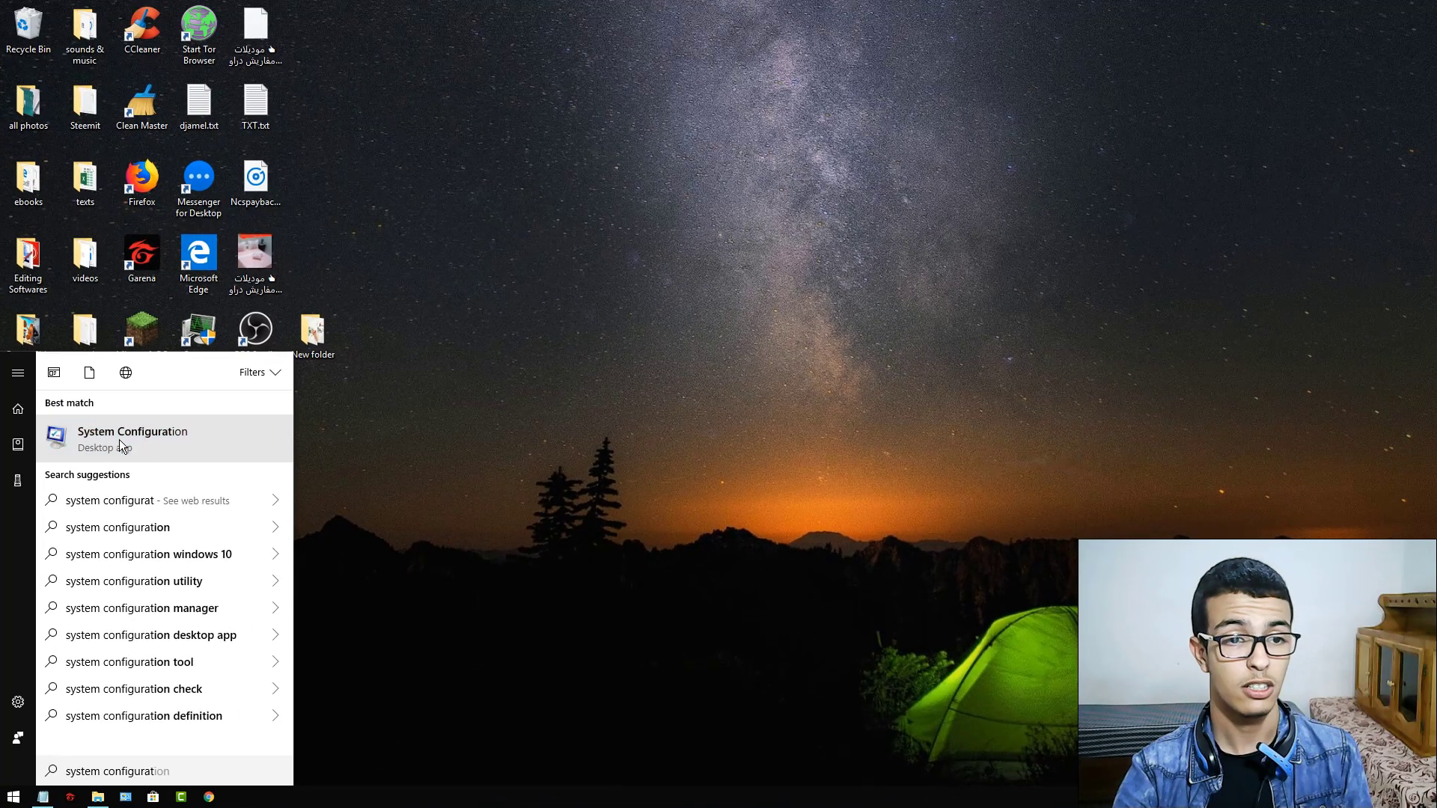
Launch System Configuration, hide all Microsoft services, disable the remaining services, and apply.
click(196, 224)
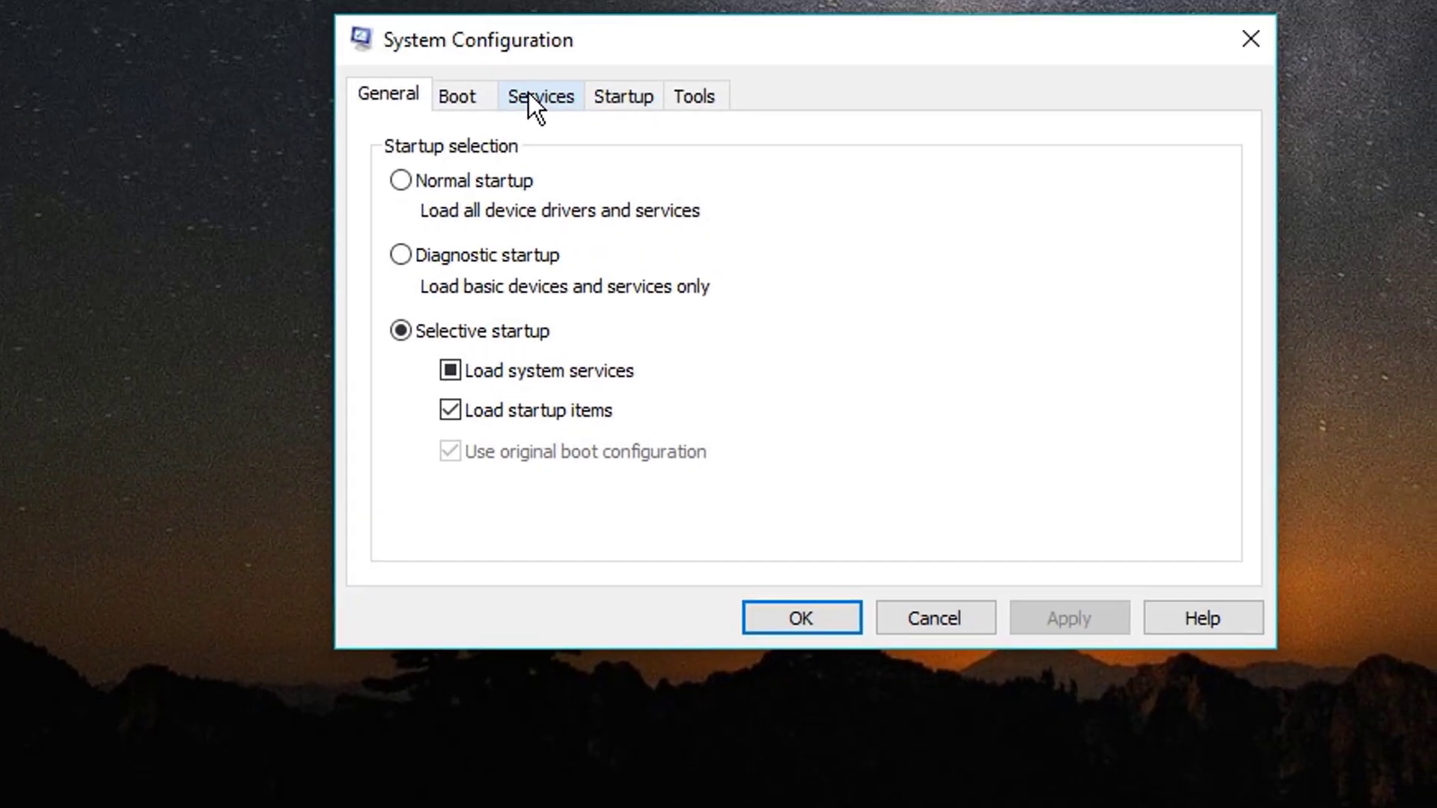
click(578, 6)
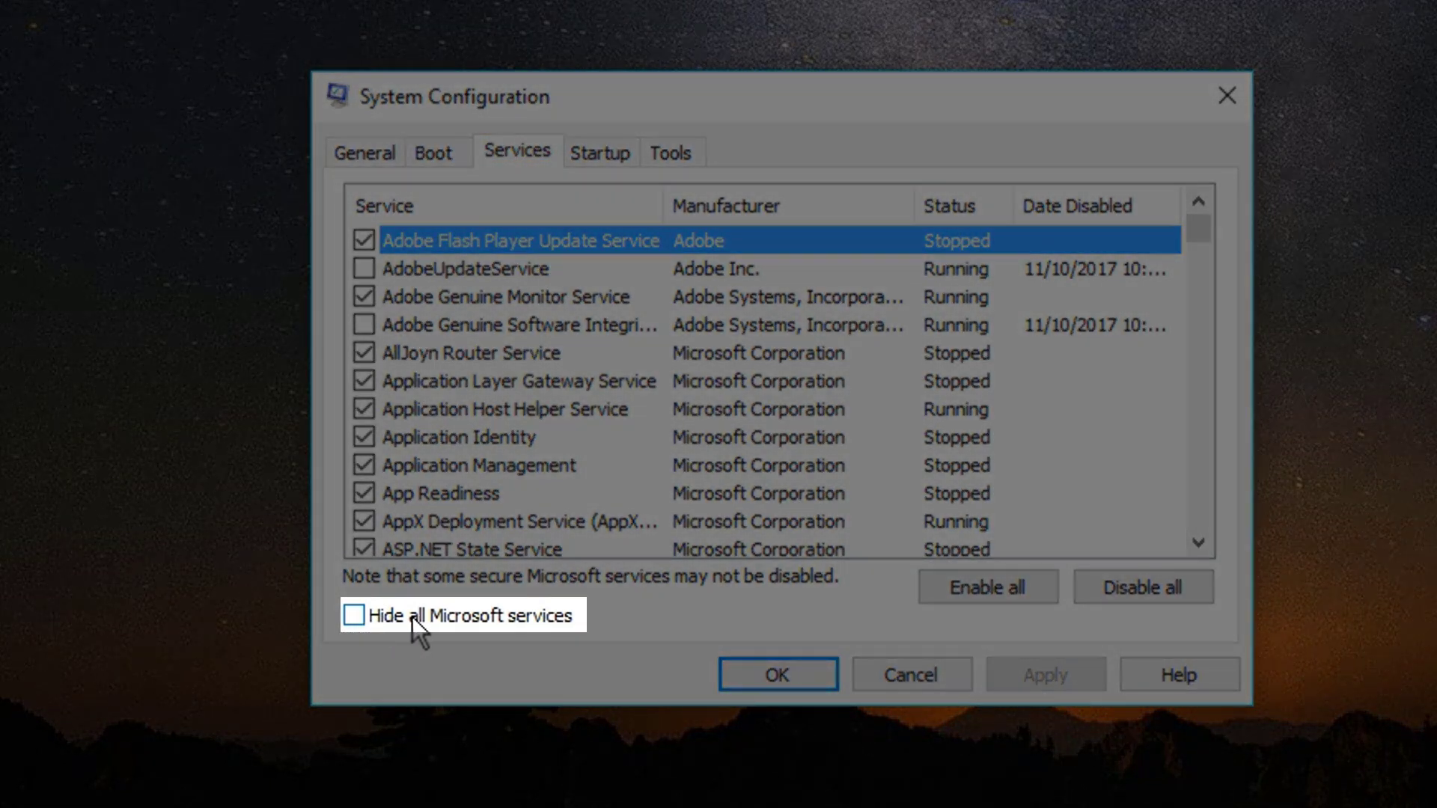
click(353, 618)
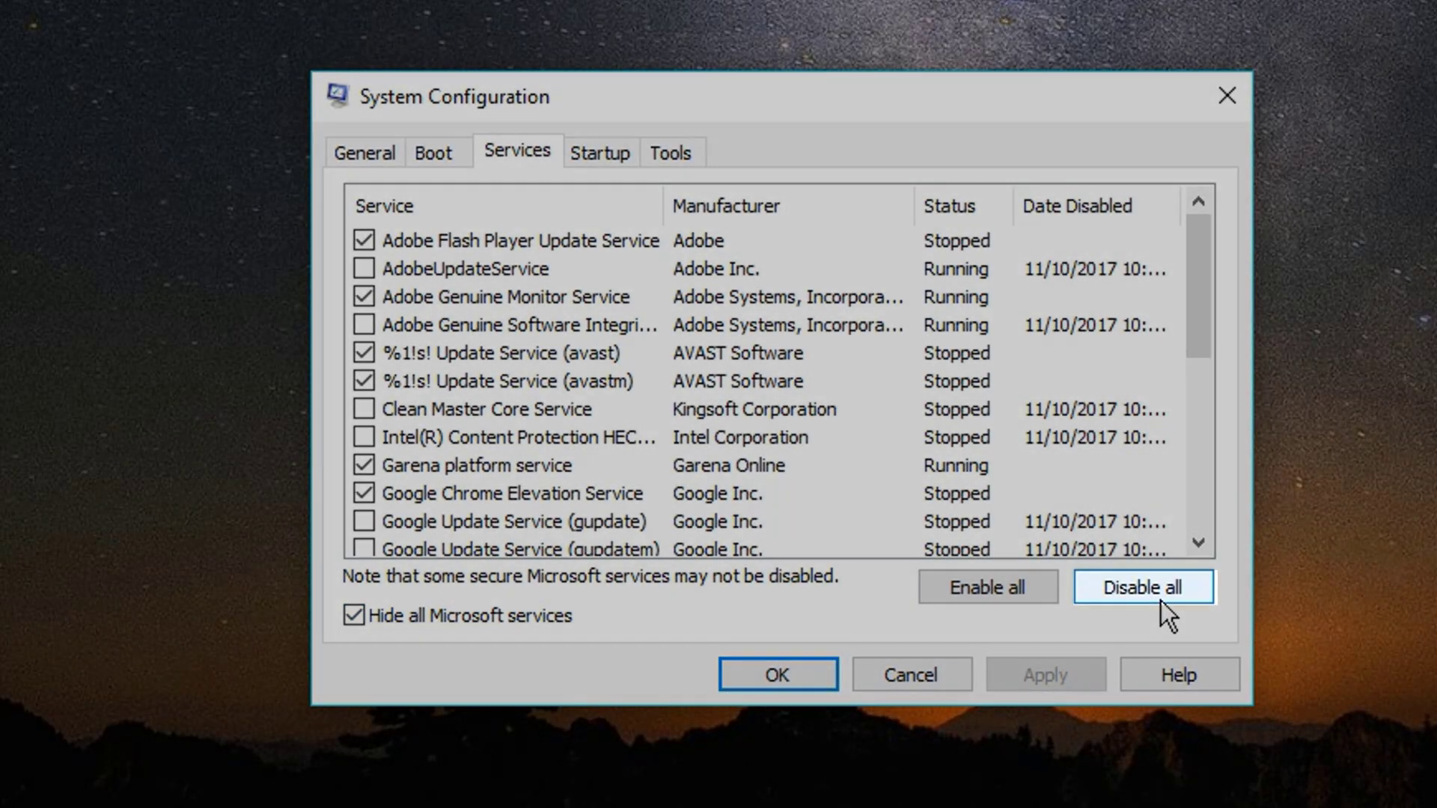
click(1161, 598)
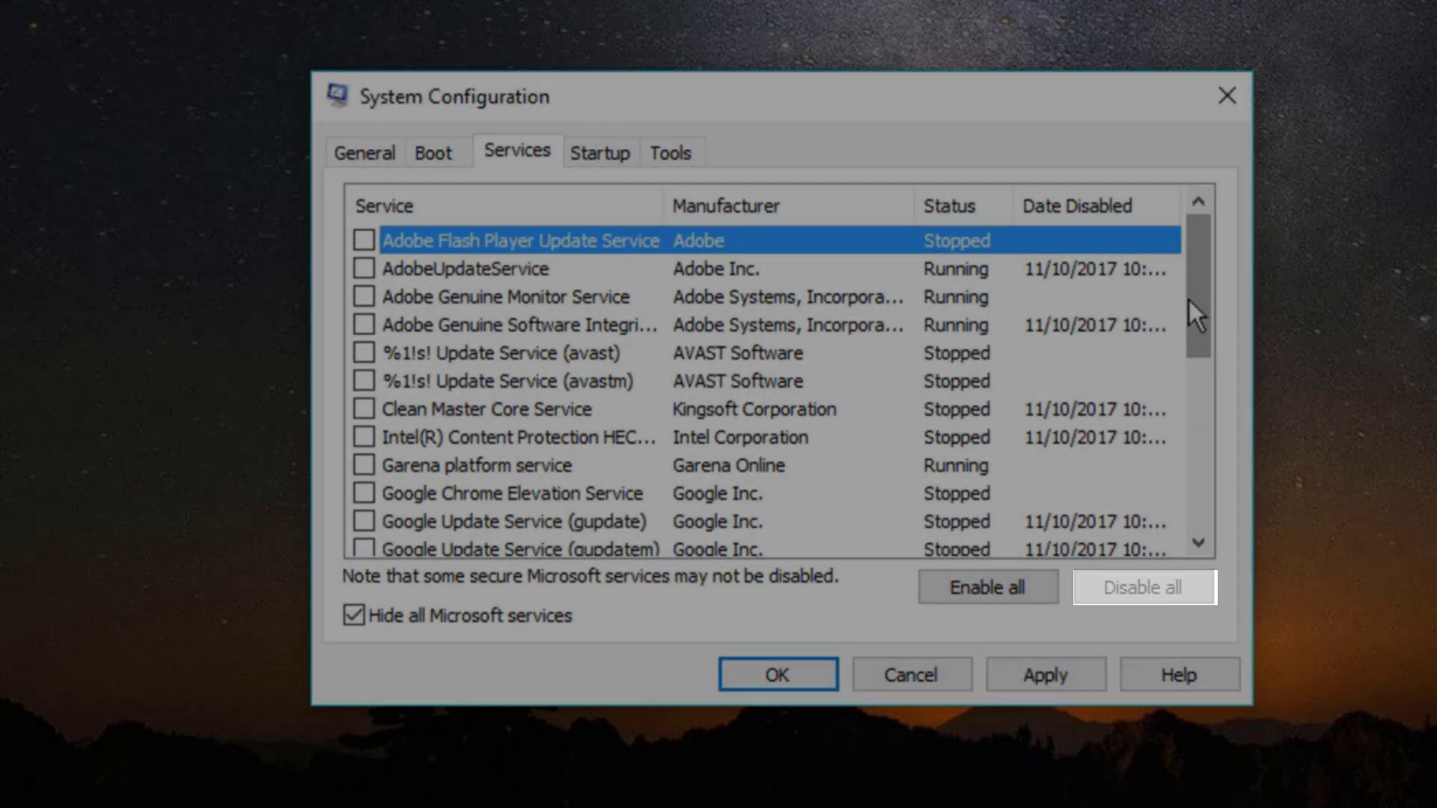
drag(1188, 300, 1204, 509)
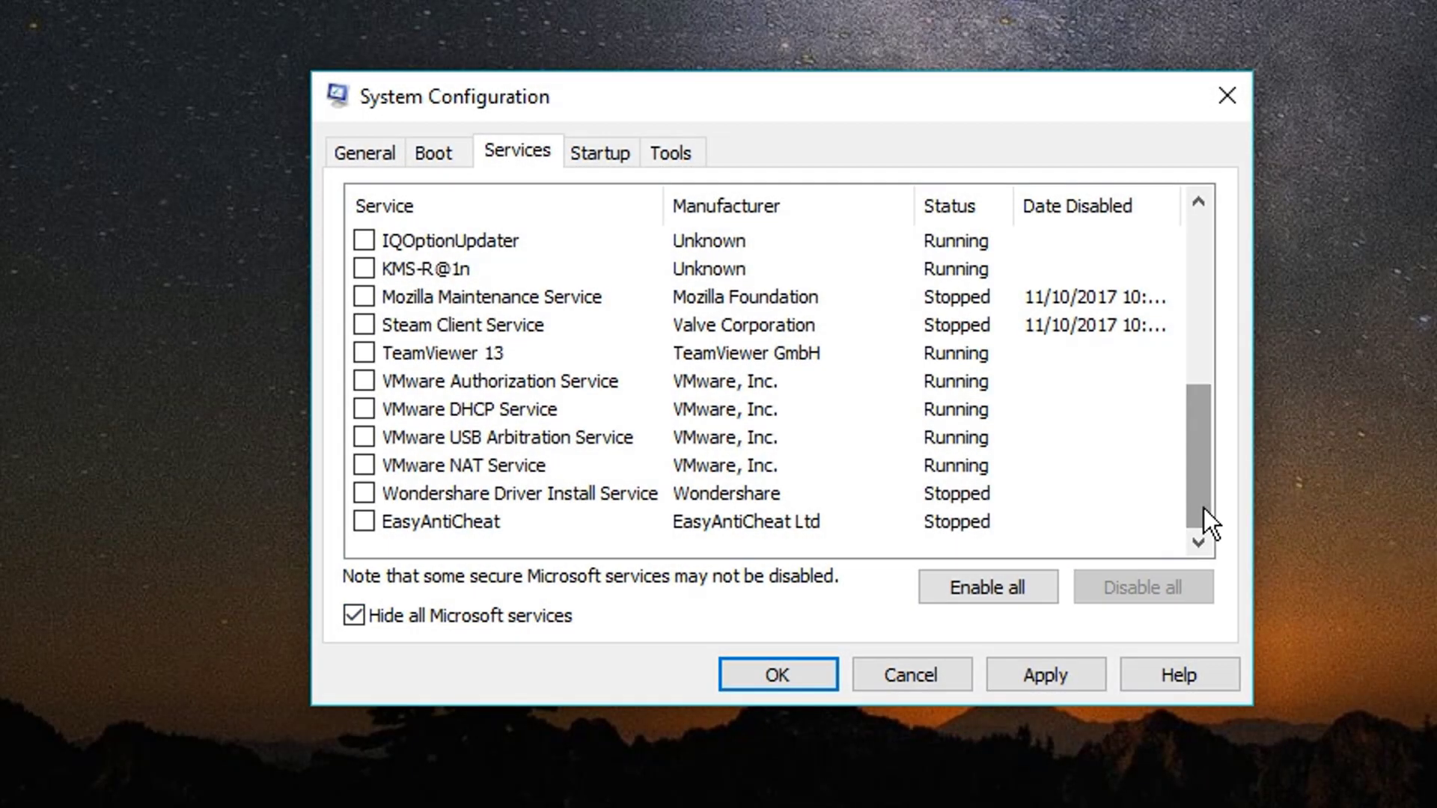
click(1066, 678)
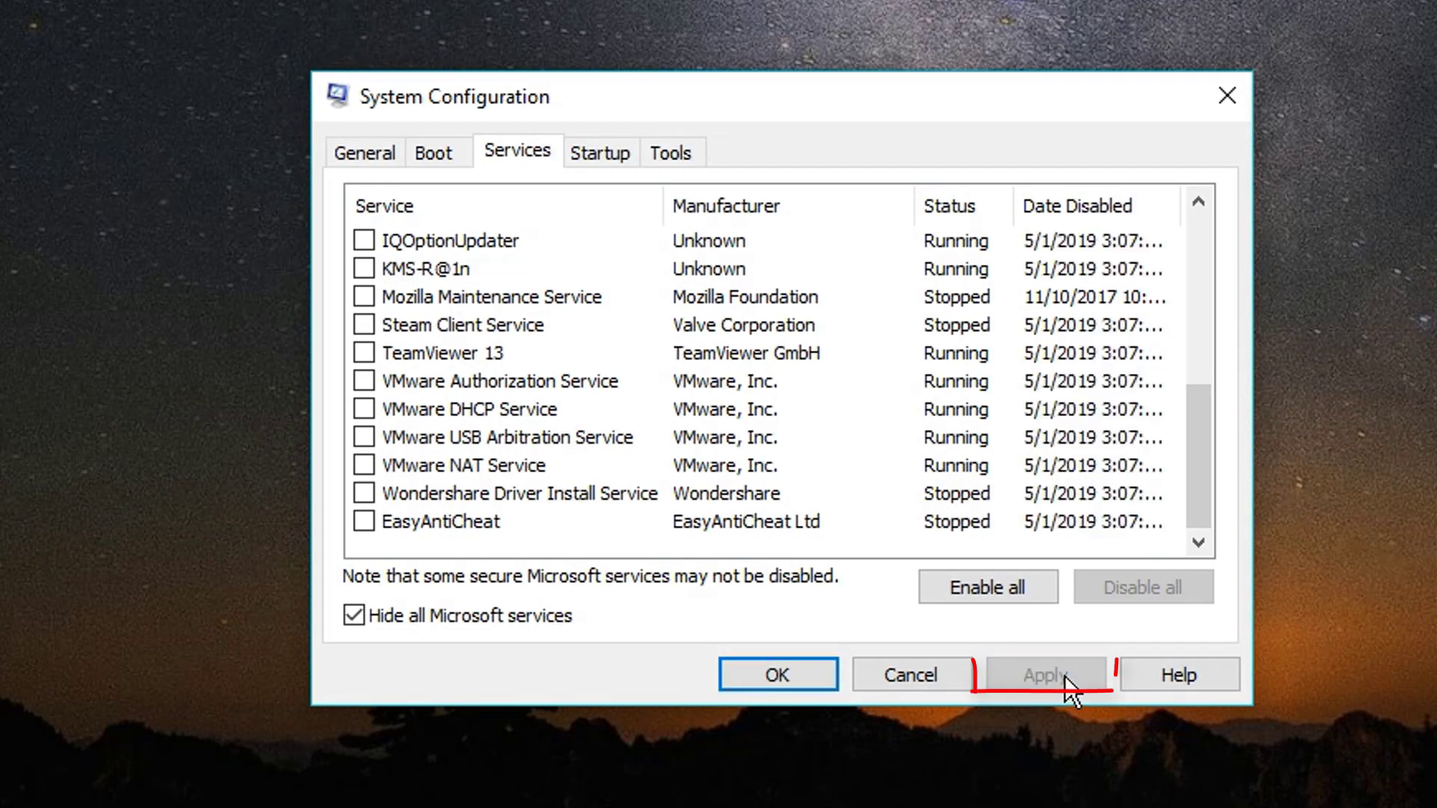
Confirm with OK and choose Exit without restart in the restart prompt.
click(813, 675)
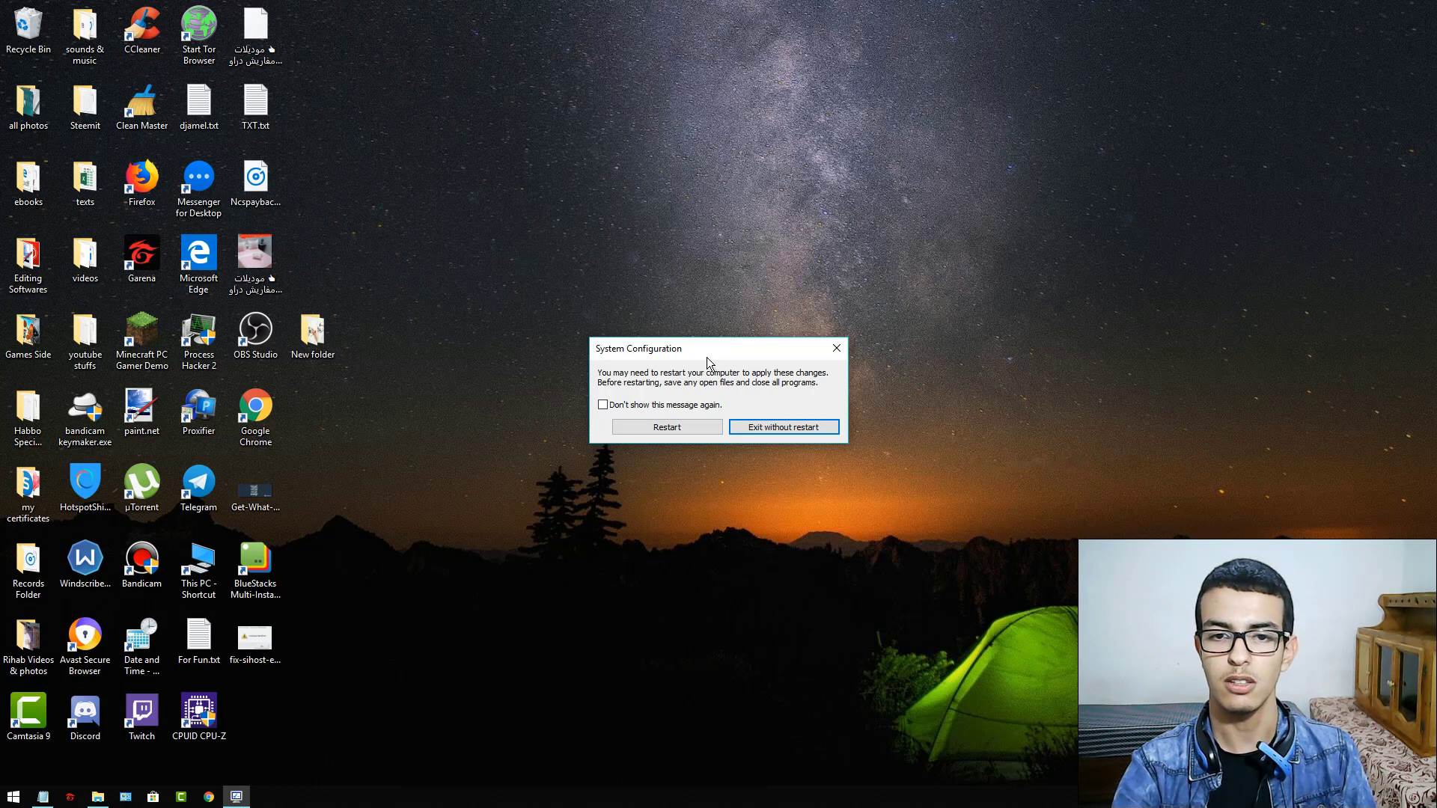
drag(701, 352, 677, 330)
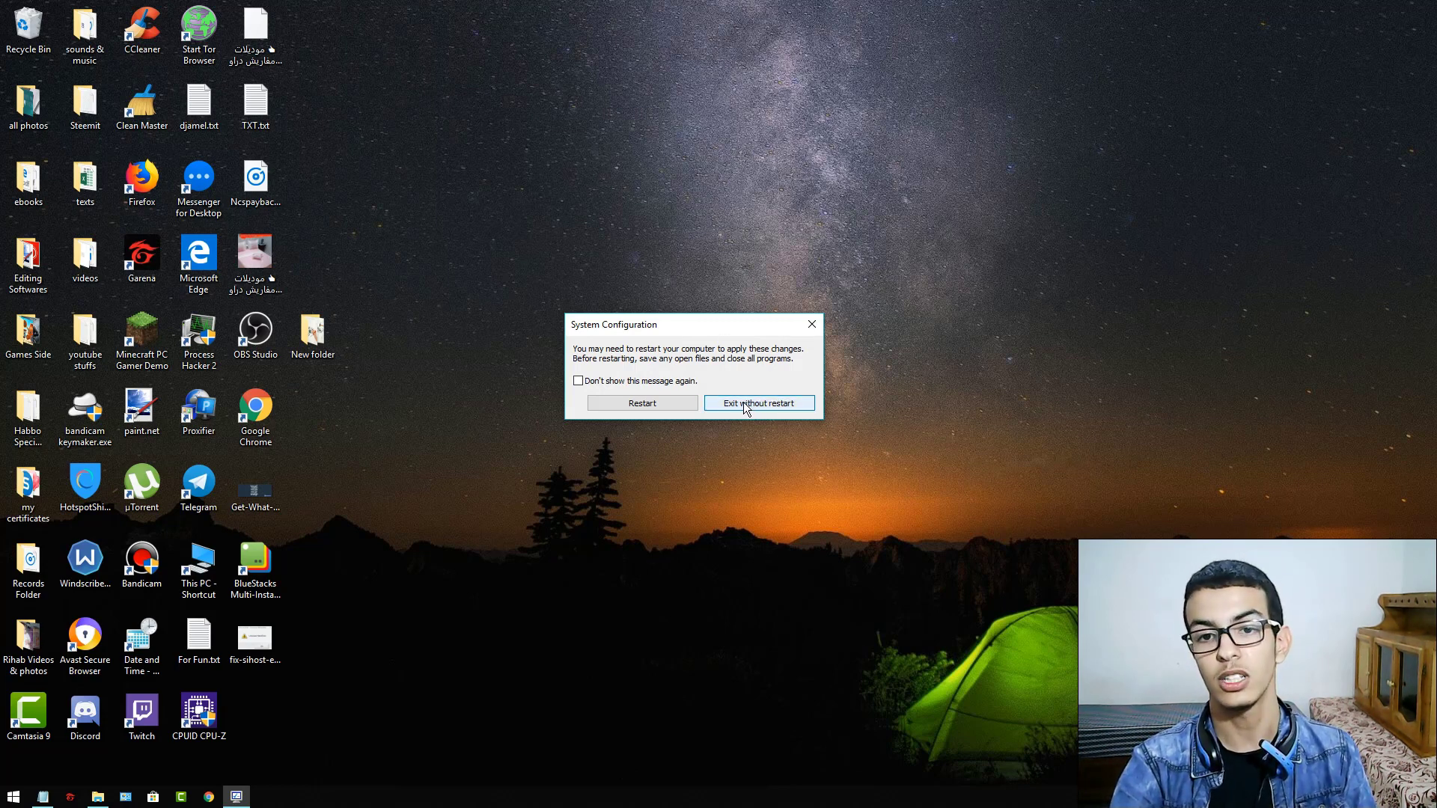
drag(726, 331, 717, 340)
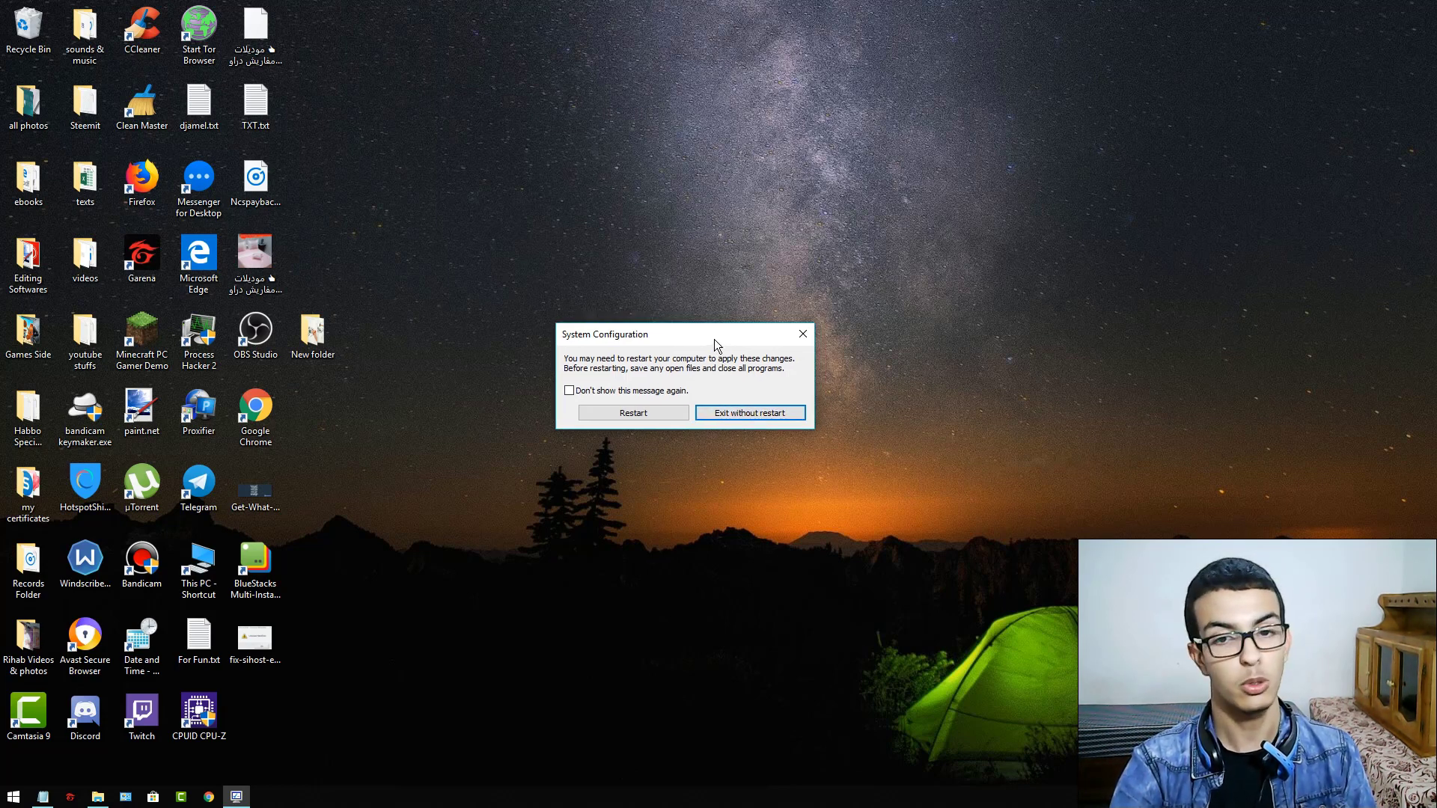
click(757, 415)
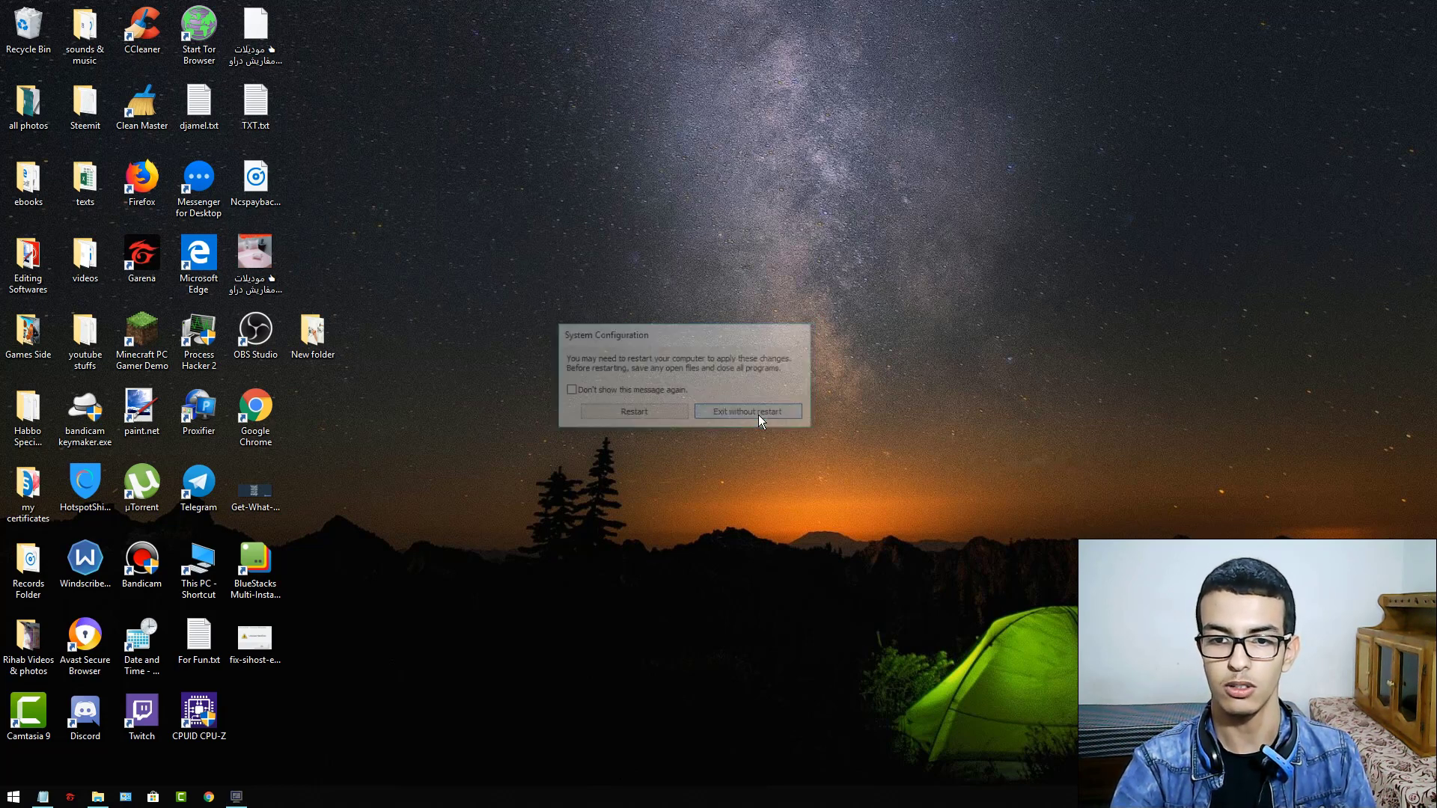
Select the chkdsk /f /r command in the Notepad notes, then minimize Notepad.
click(43, 796)
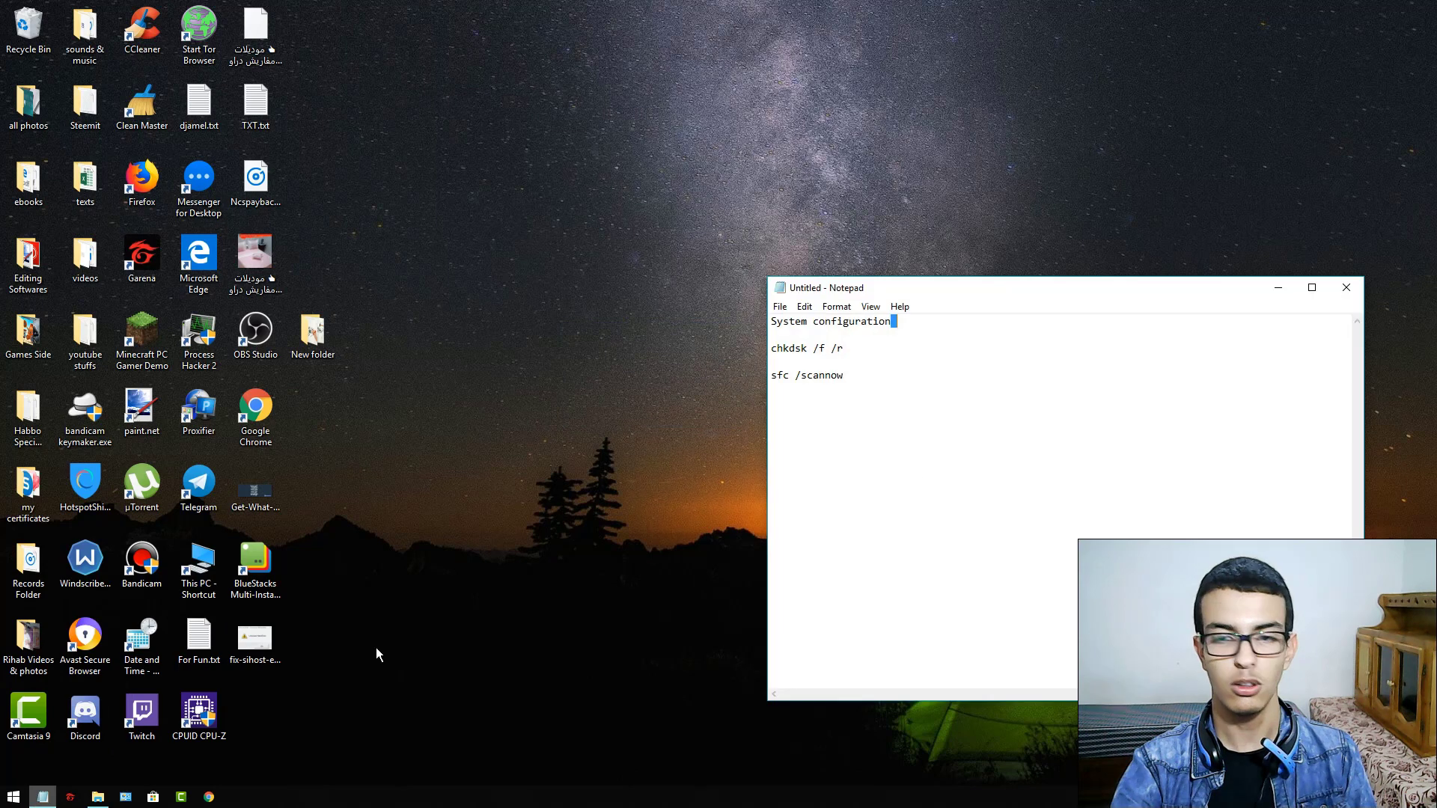
click(861, 361)
drag(851, 350, 772, 349)
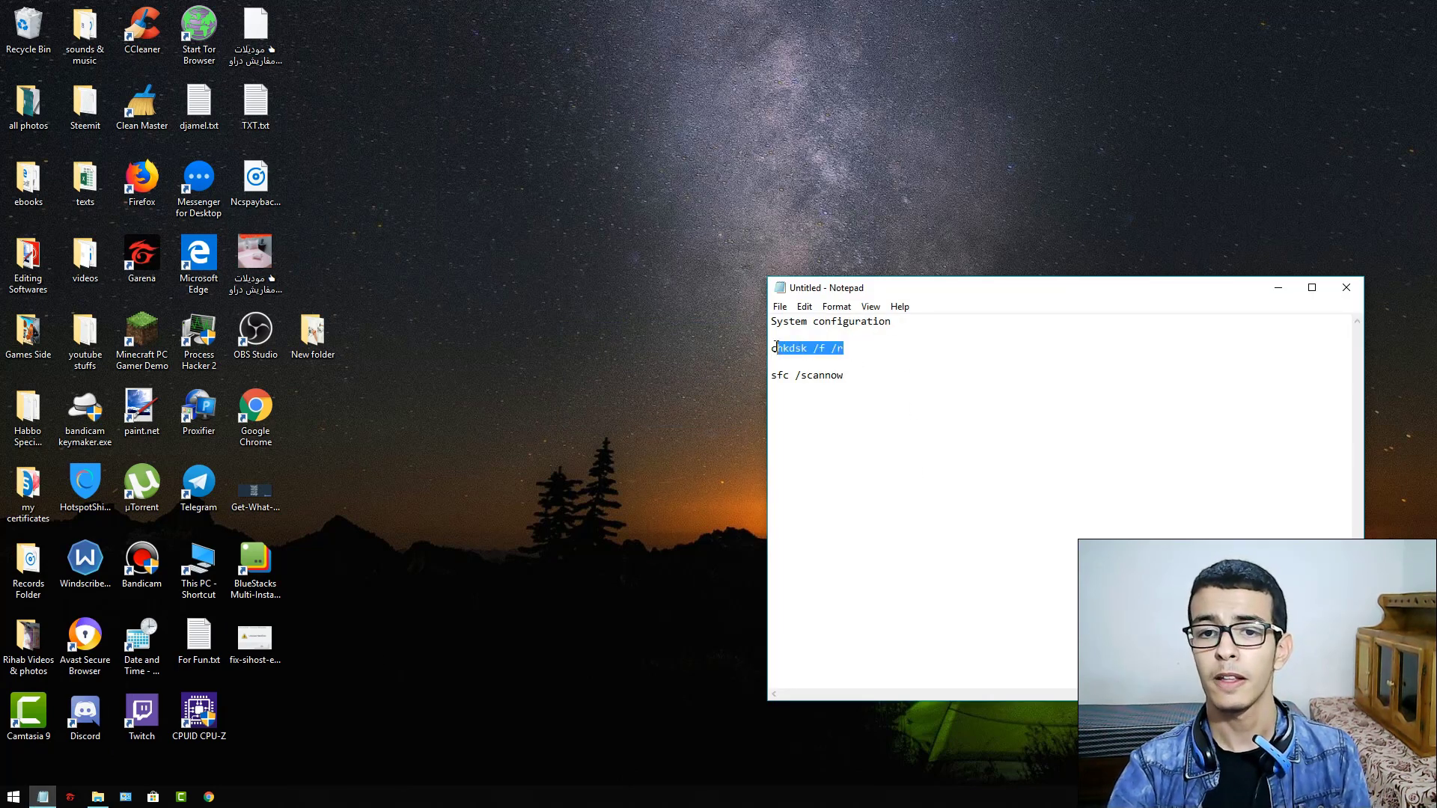
click(1278, 287)
Search 'command prompt' and run Command Prompt as administrator, lowering the system volume meanwhile.
key(super)
key(super)
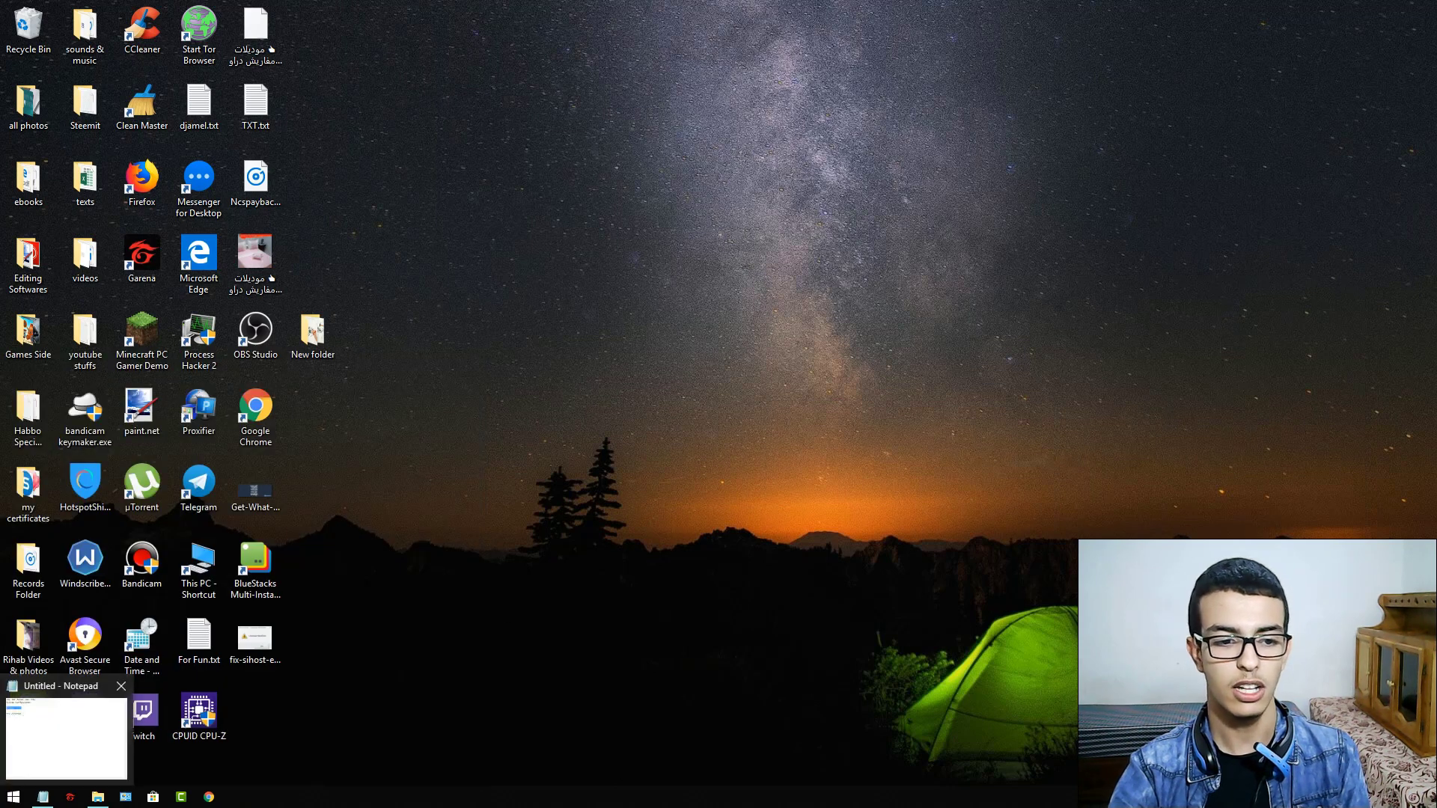
click(13, 797)
text(co)
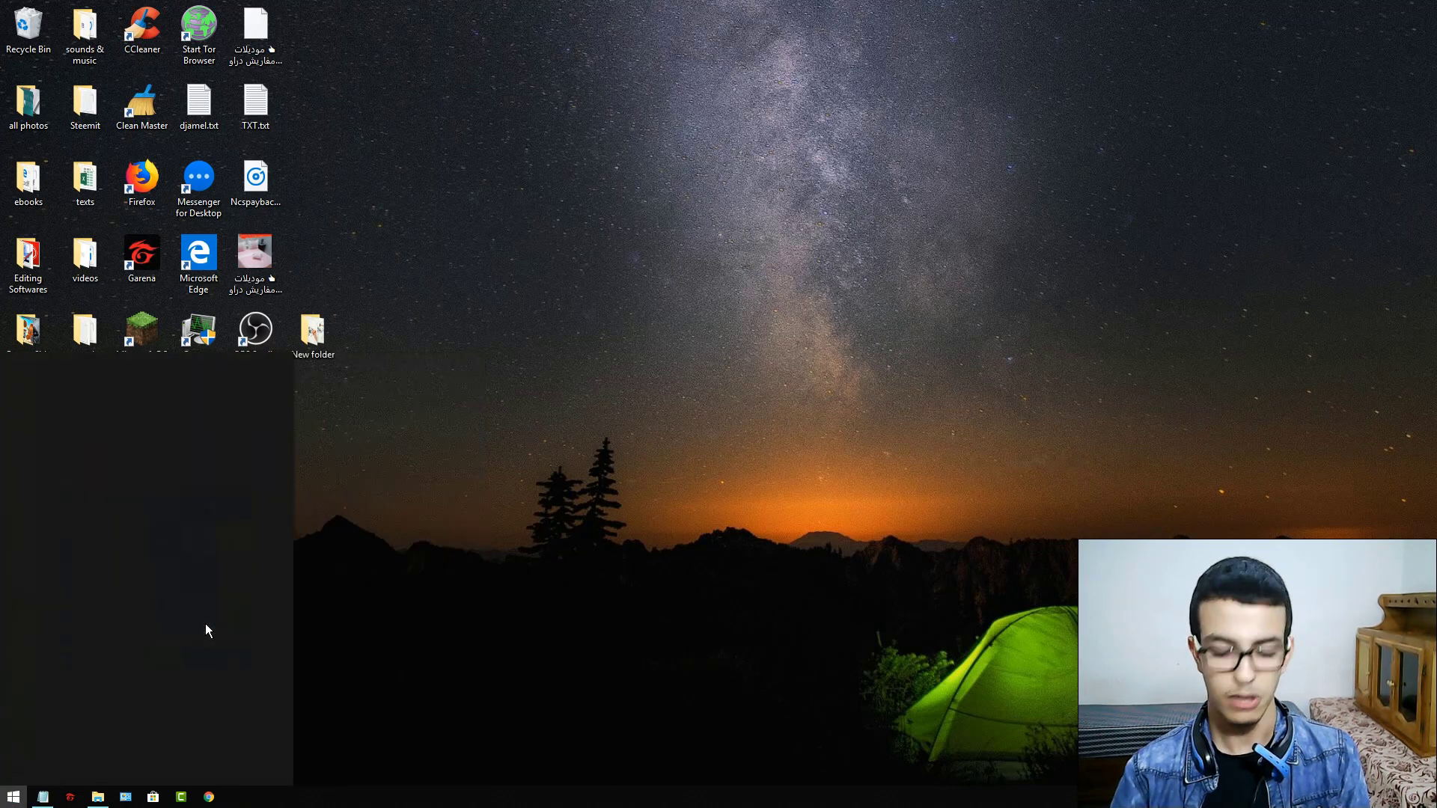
text(mman)
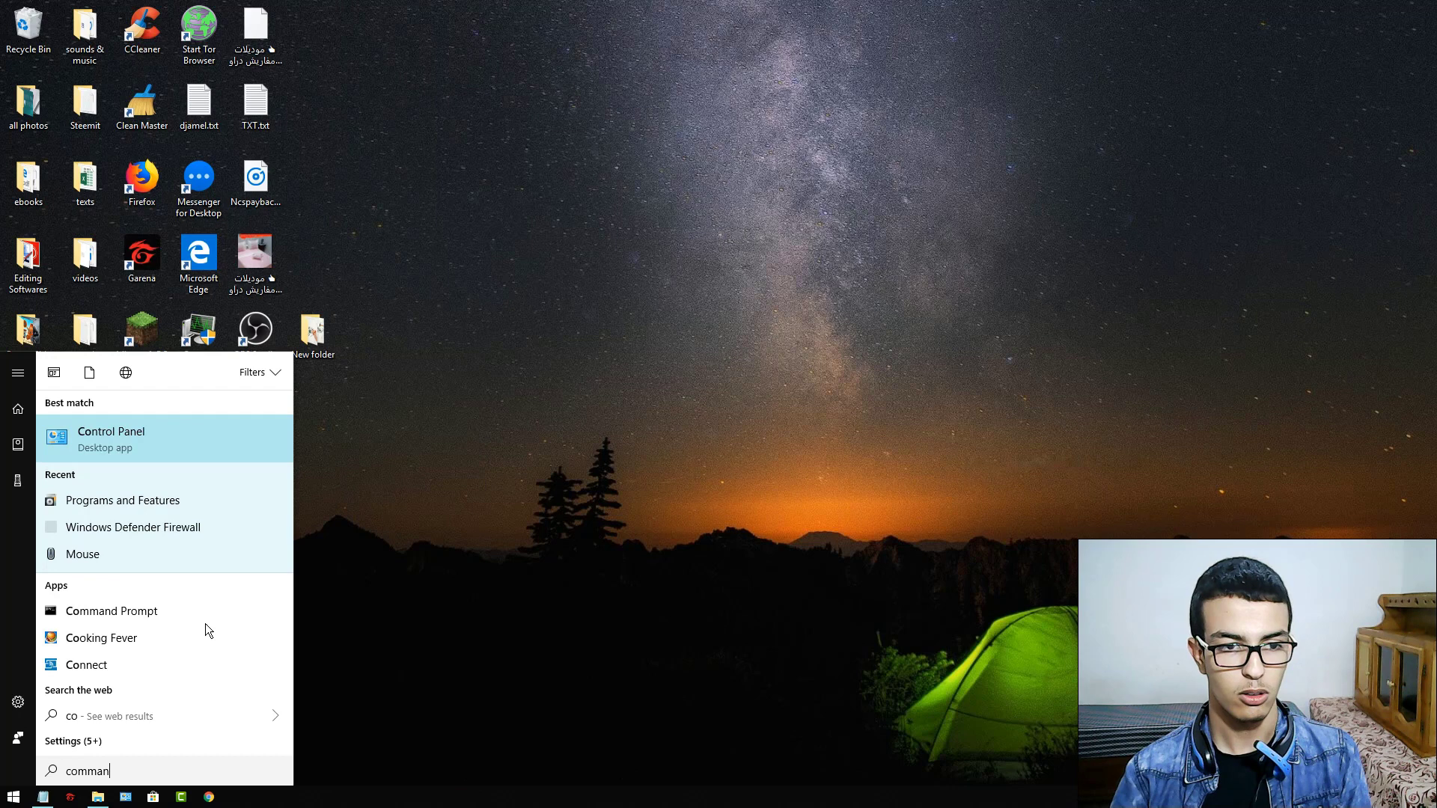
text(d prompt)
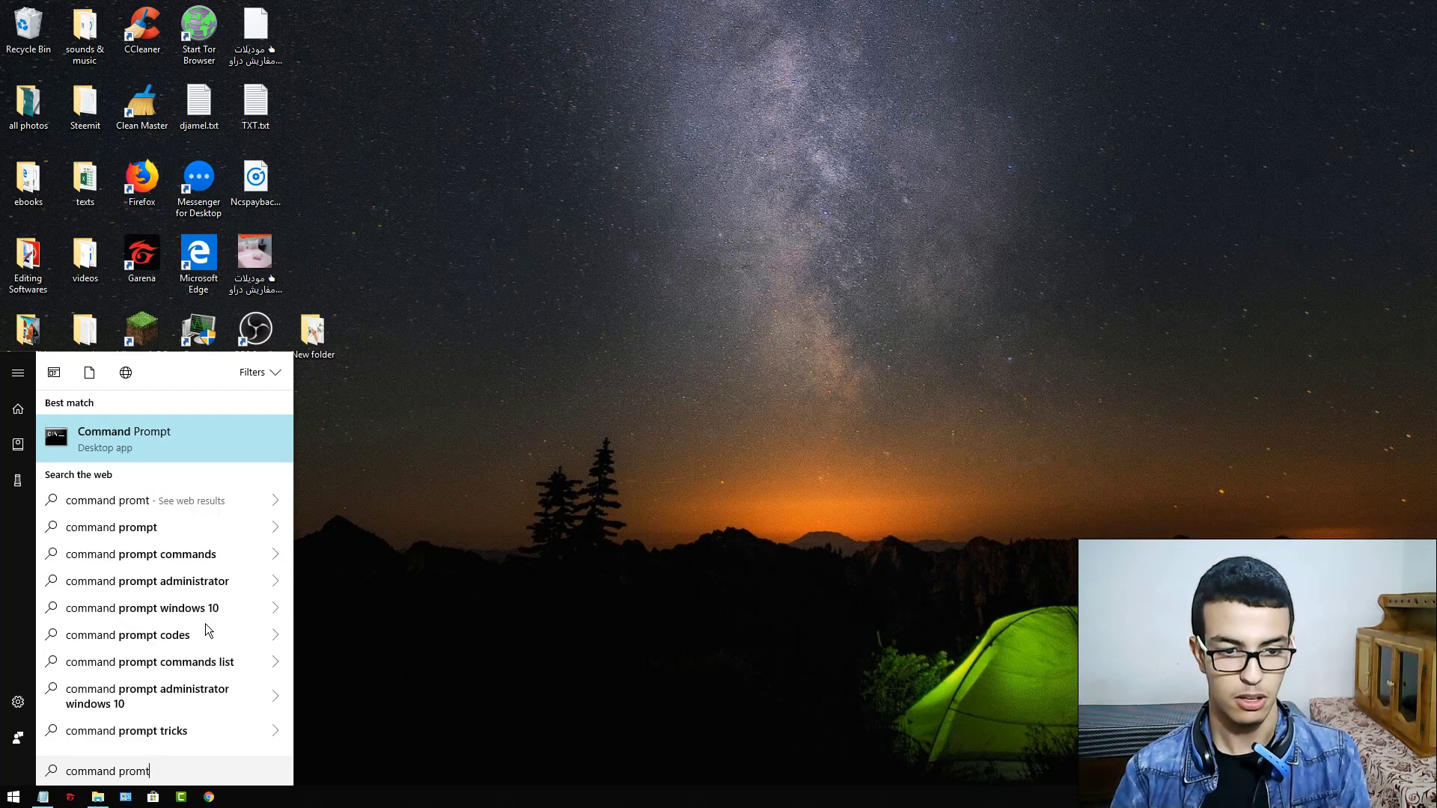
right_click(160, 439)
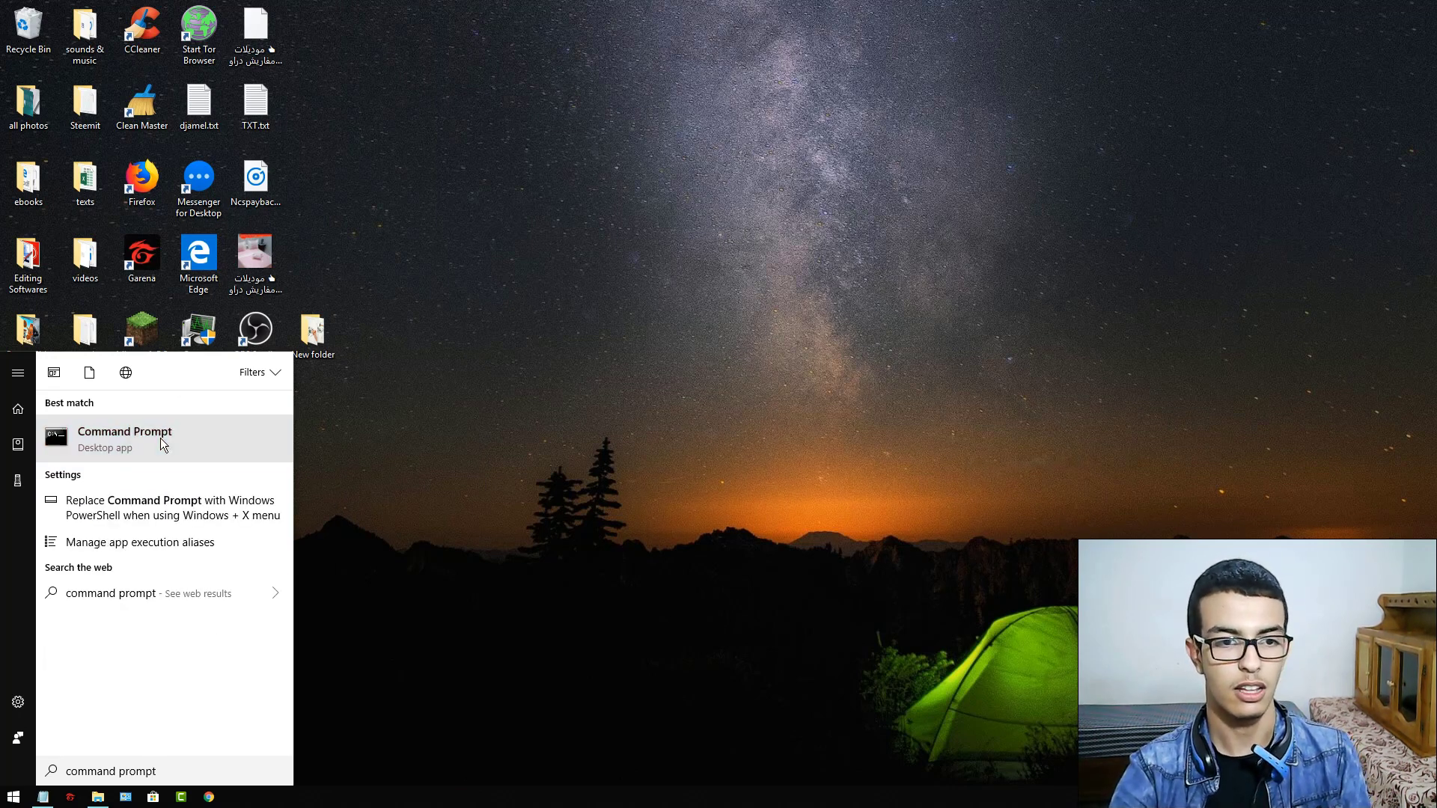
key(XF86AudioLowerVolume)
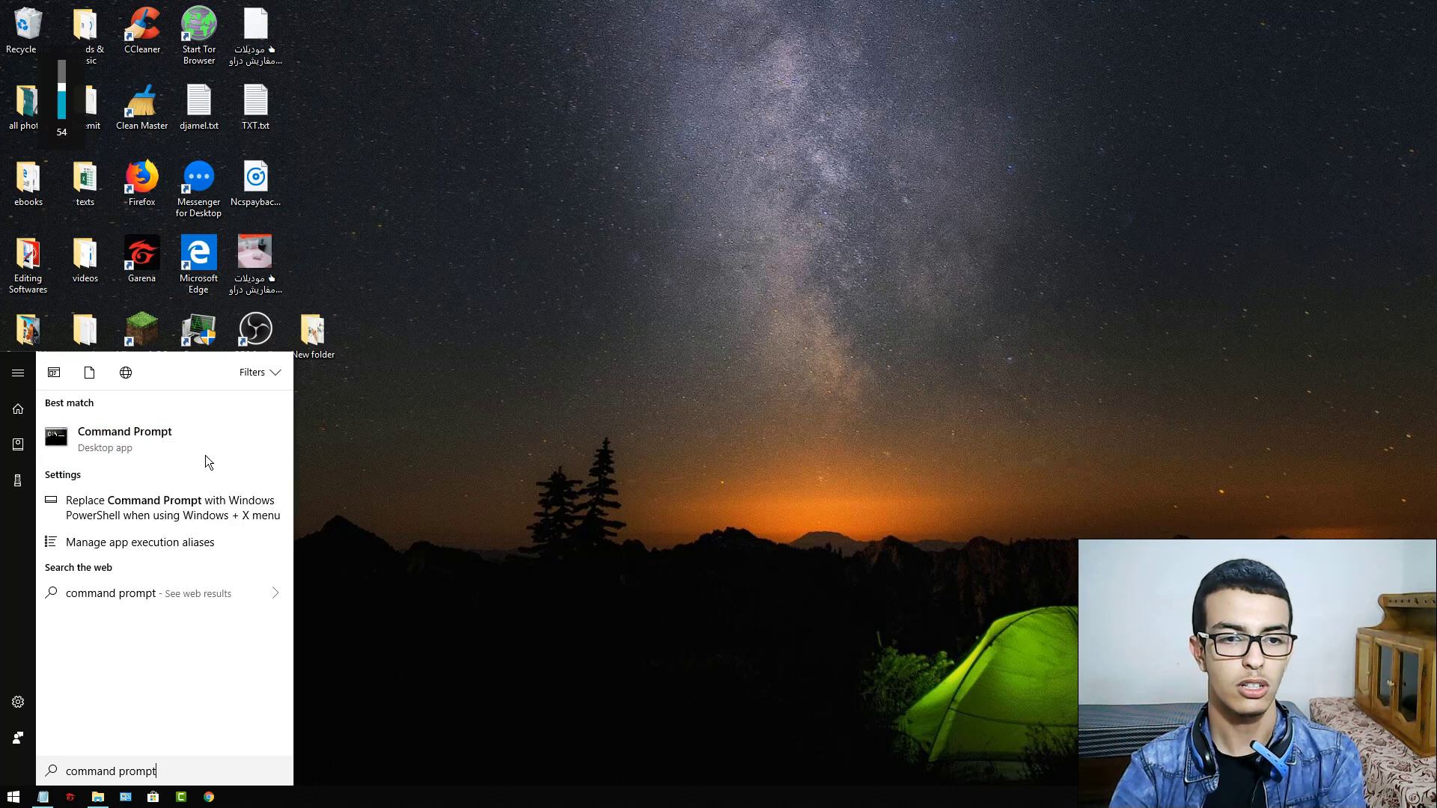
key(XF86AudioLowerVolume)
key(XF86AudioLowerVolume)
key(XF86AudioLowerVolume)
key(XF86AudioLowerVolume)
key(XF86AudioLowerVolume)
key(XF86AudioLowerVolume)
key(XF86AudioLowerVolume)
key(XF86AudioLowerVolume)
key(XF86AudioLowerVolume)
key(XF86AudioLowerVolume)
key(XF86AudioLowerVolume)
key(XF86AudioLowerVolume)
key(XF86AudioLowerVolume)
key(XF86AudioLowerVolume)
key(XF86AudioLowerVolume)
key(XF86AudioLowerVolume)
key(XF86AudioLowerVolume)
key(XF86AudioLowerVolume)
key(XF86AudioLowerVolume)
key(XF86AudioLowerVolume)
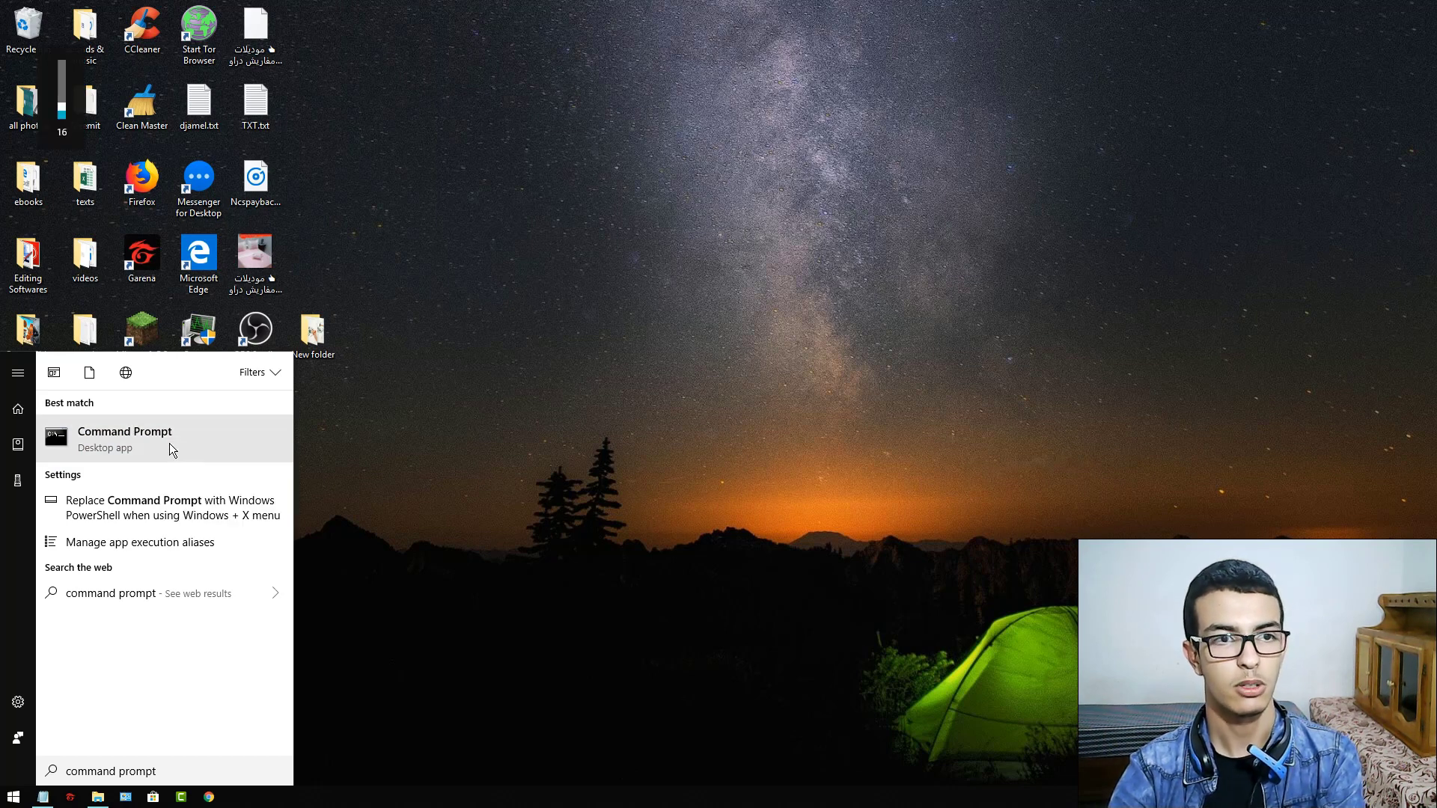
right_click(169, 443)
click(138, 458)
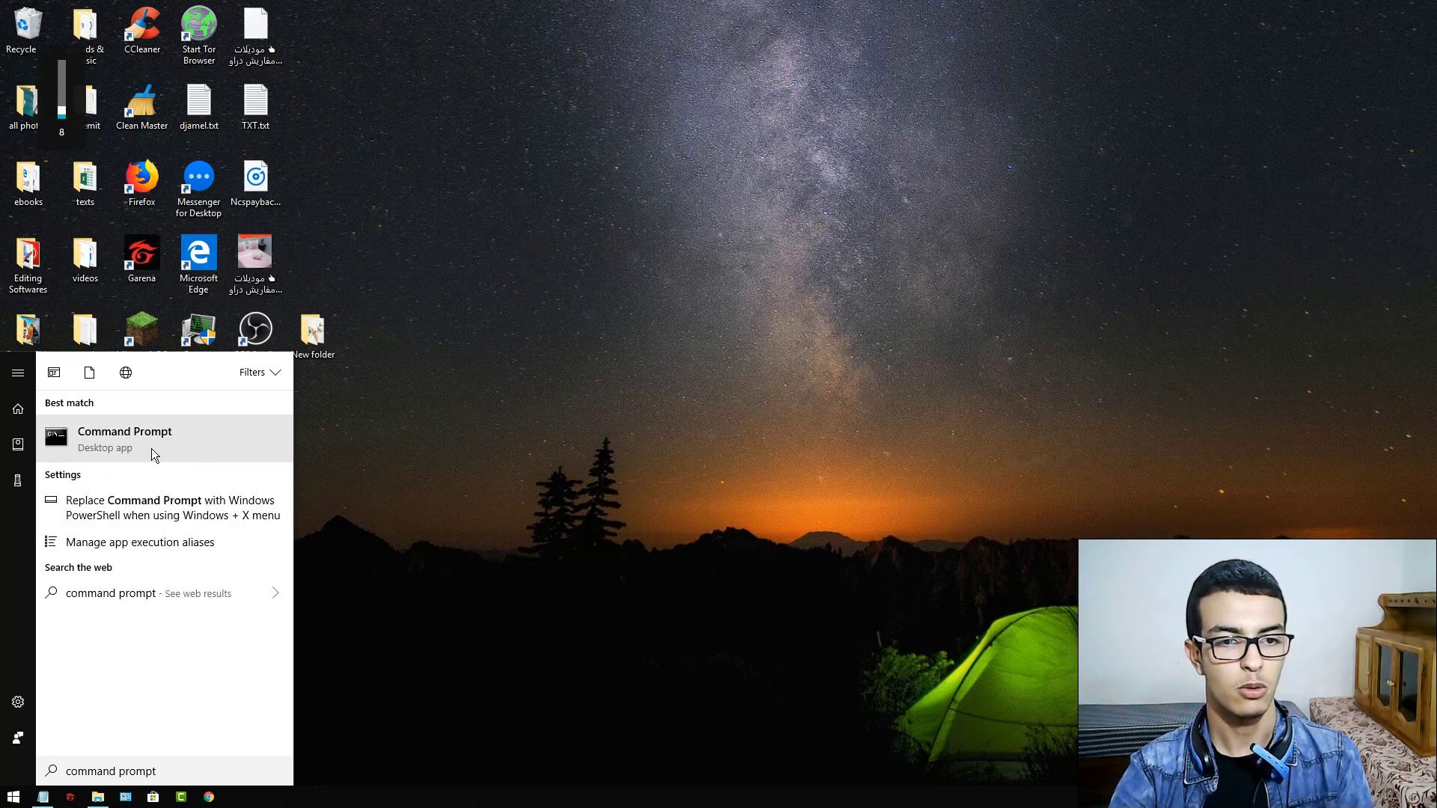
right_click(151, 448)
click(209, 459)
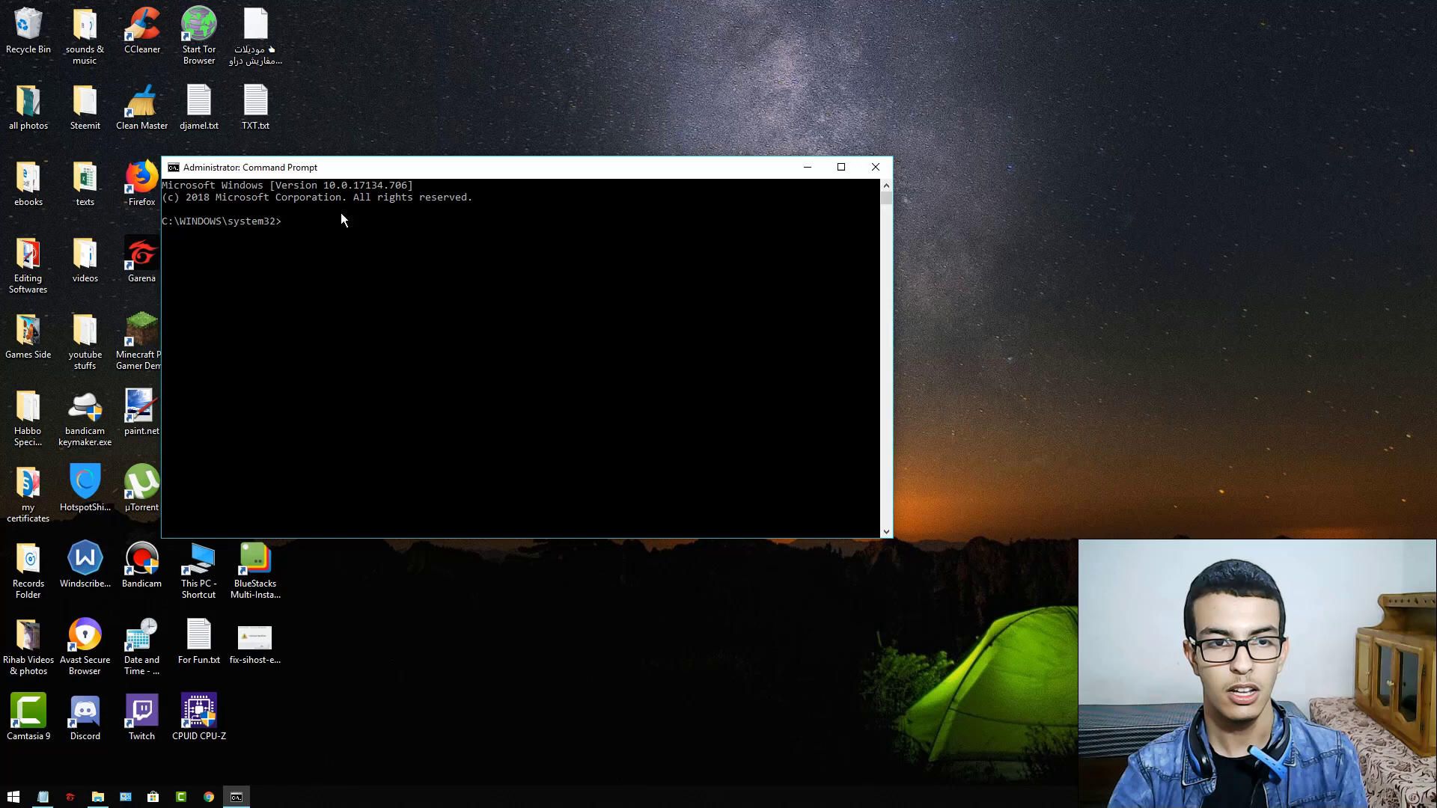
Paste chkdsk /f /r from the notes into the admin Command Prompt, run it, then close the window.
click(42, 797)
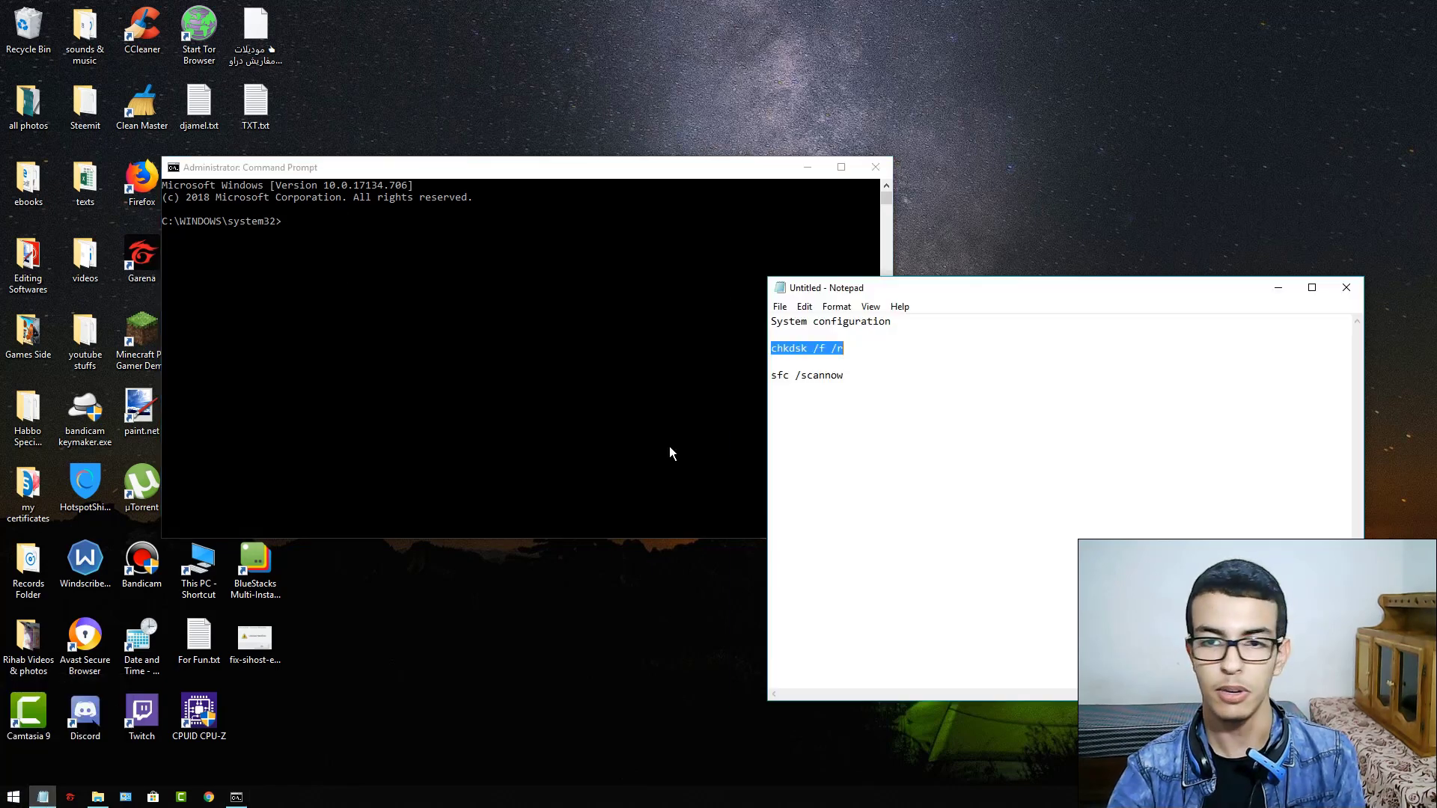
drag(859, 351, 772, 348)
key(ctrl+c)
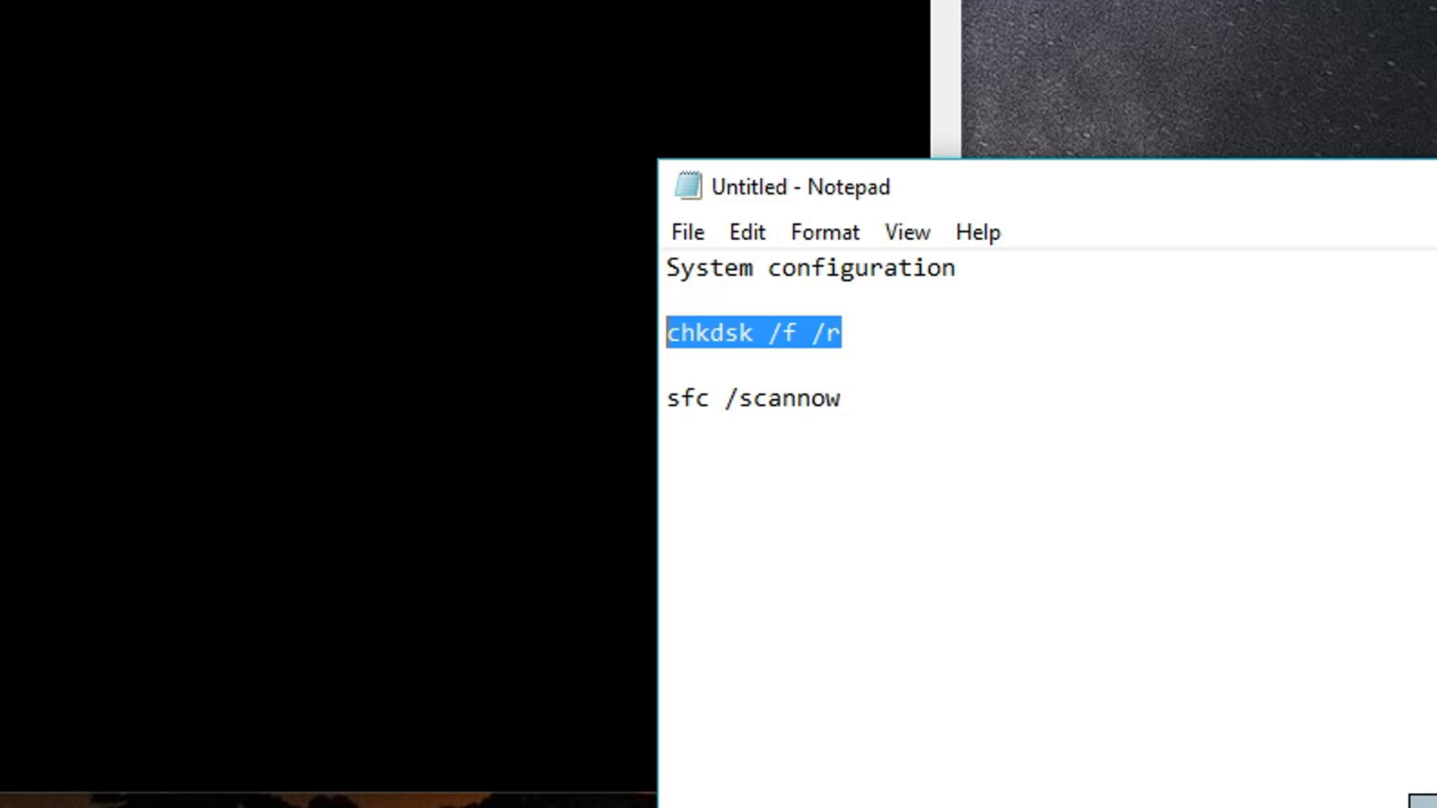
click(190, 142)
click(320, 196)
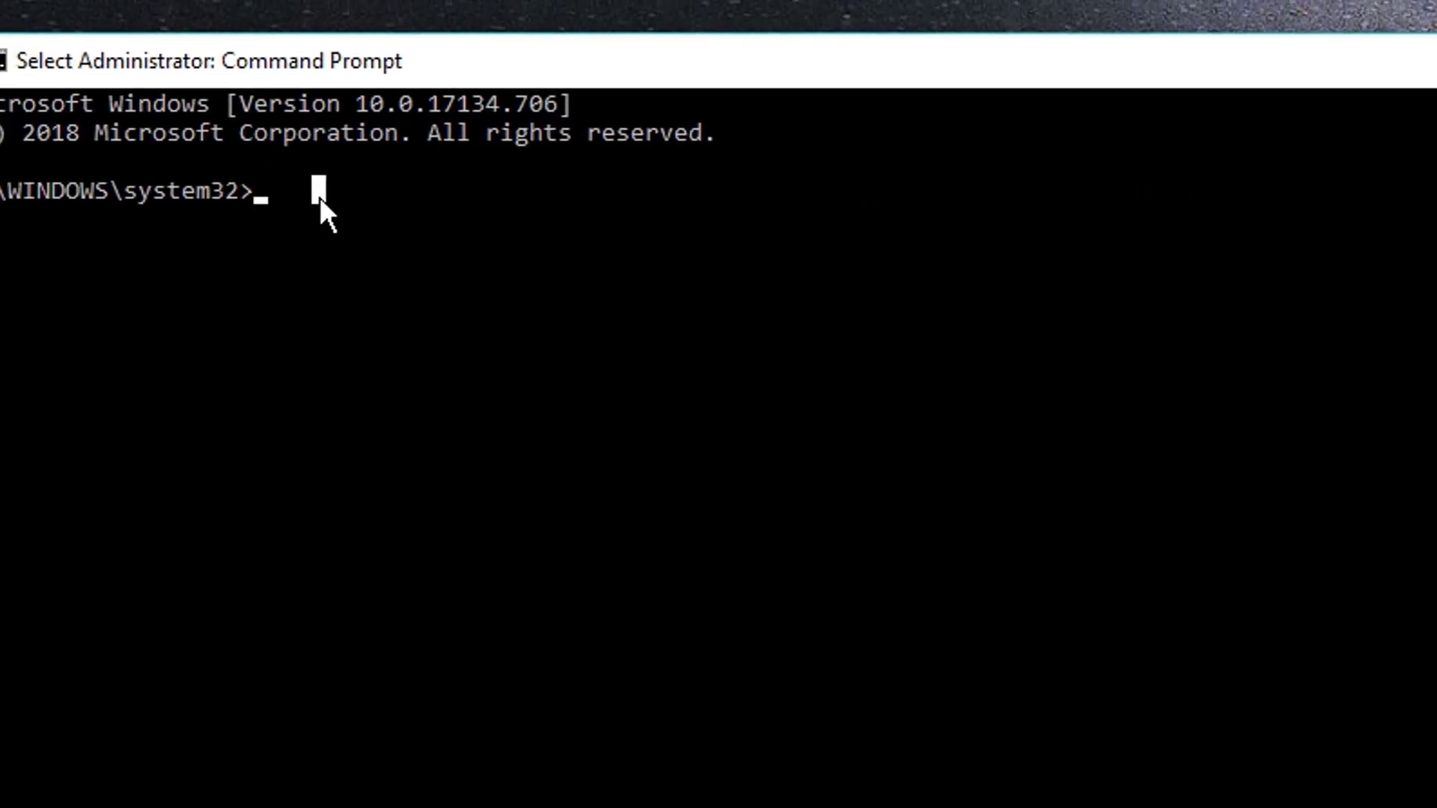
key(ctrl+v)
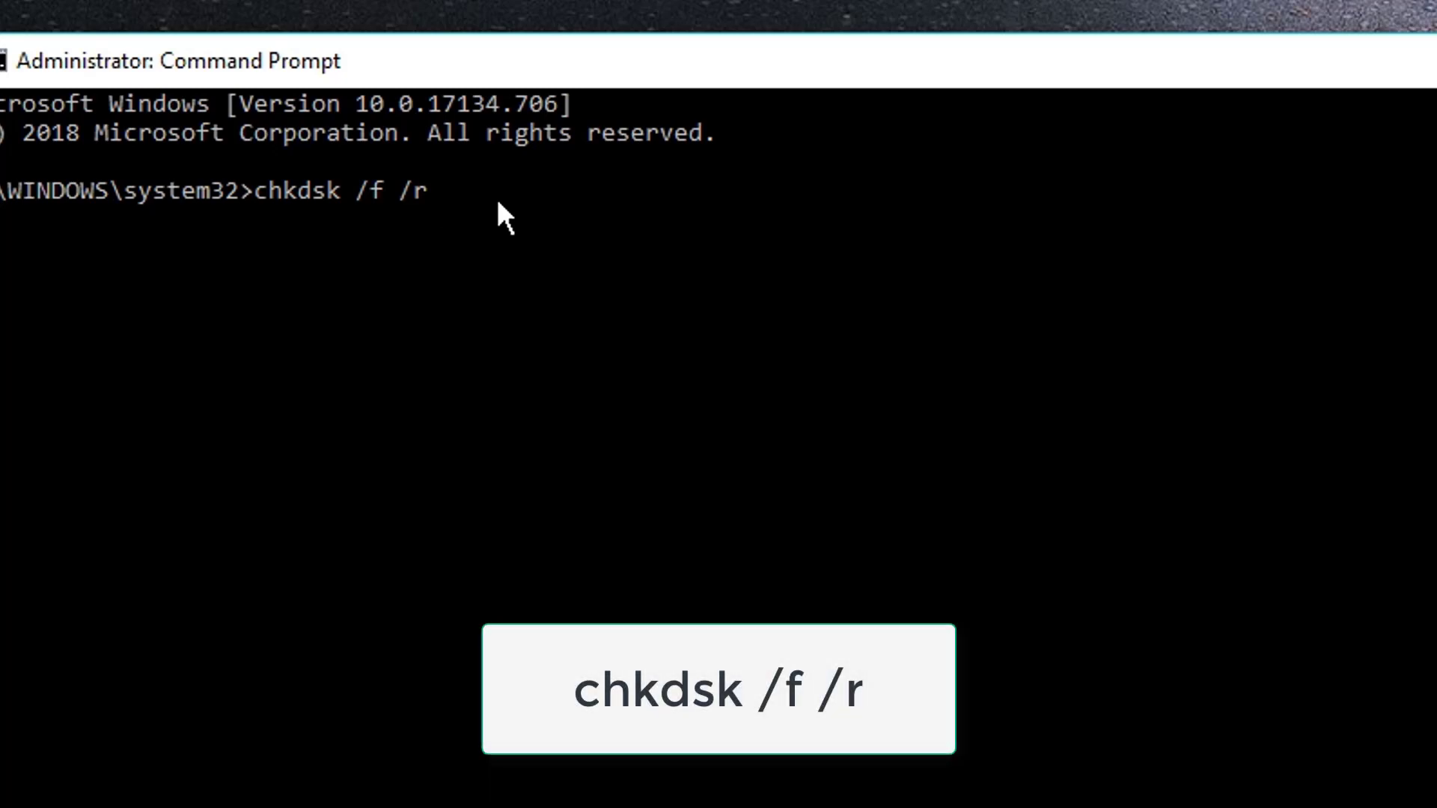
key(Return)
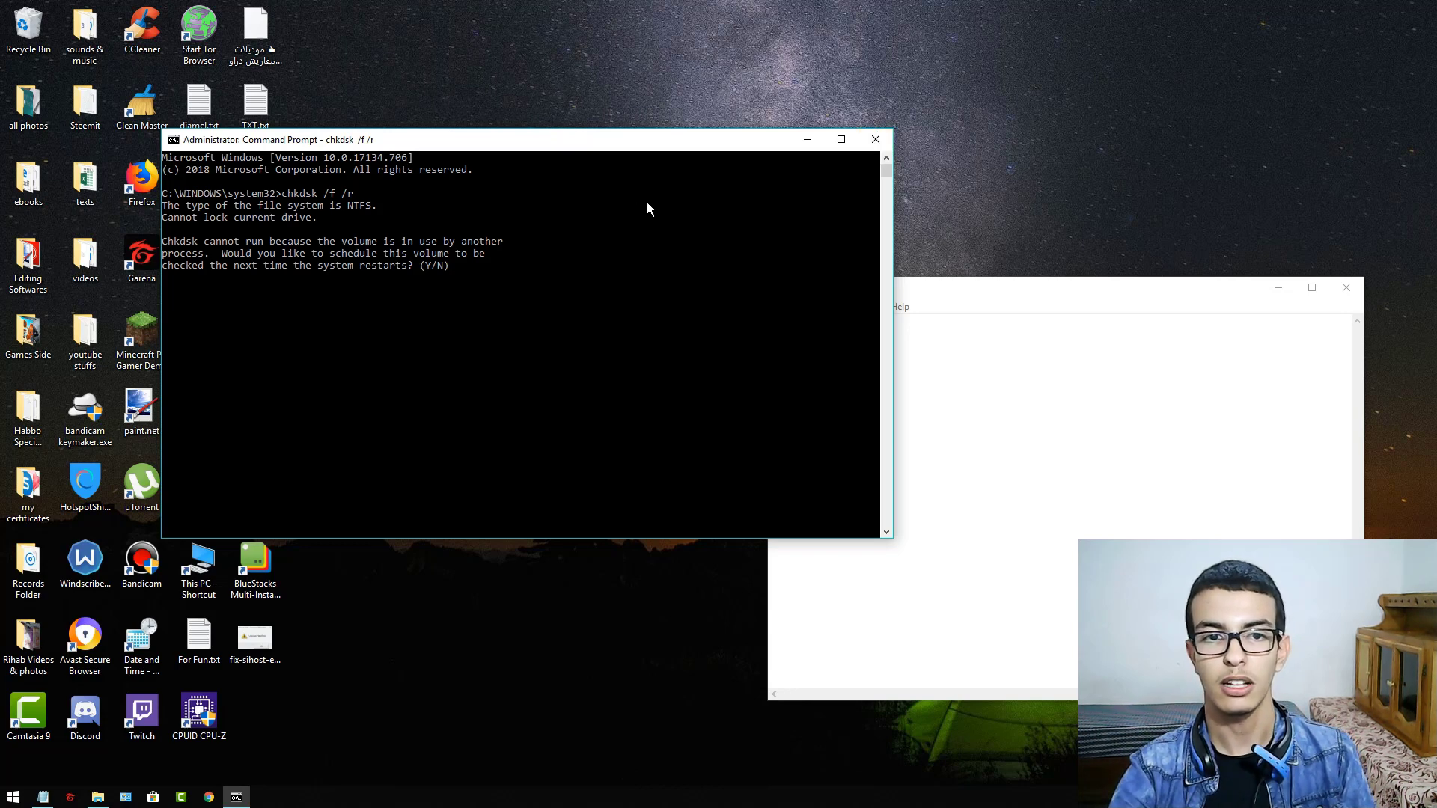
click(871, 140)
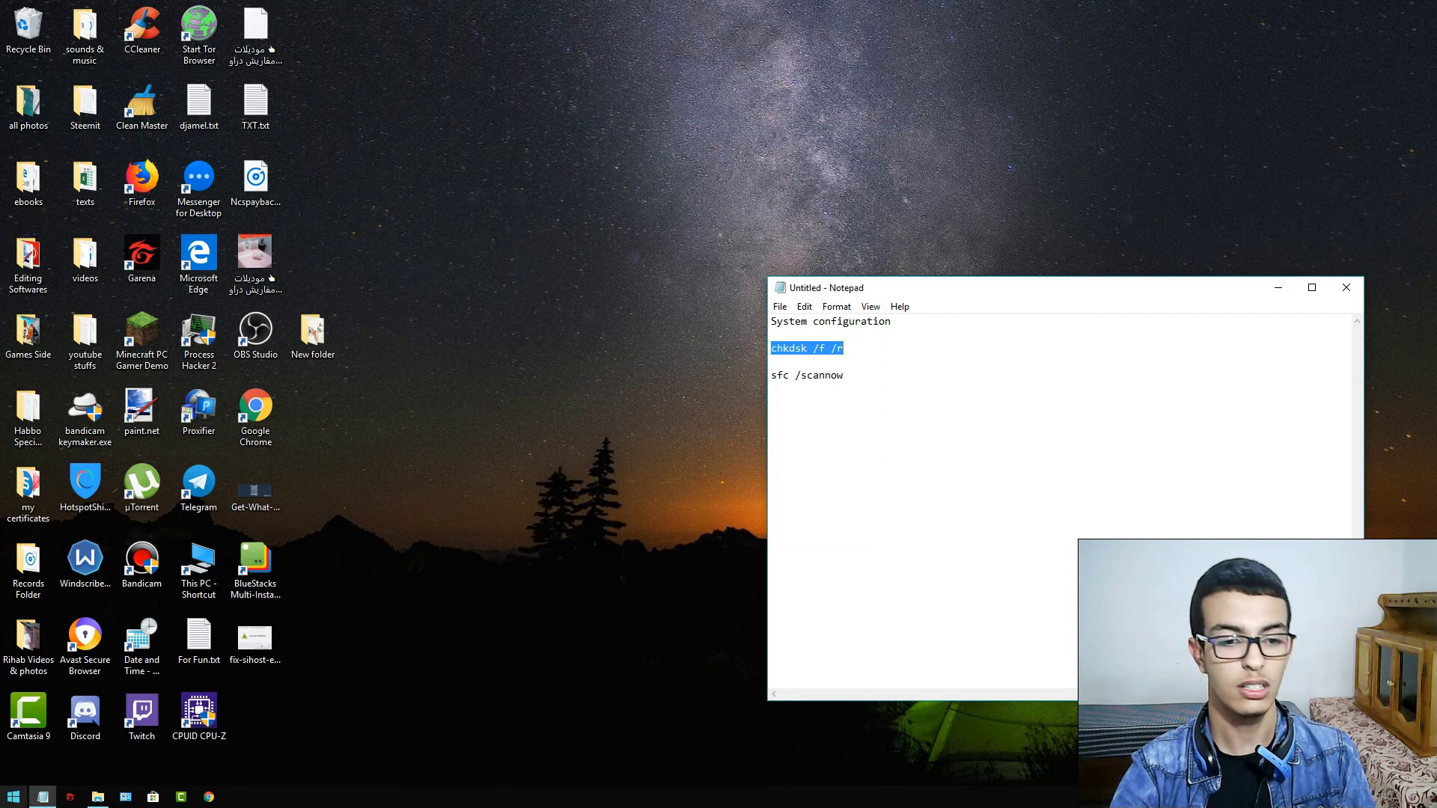
Search 'command' in Start and run Command Prompt as administrator.
key(super)
text(com)
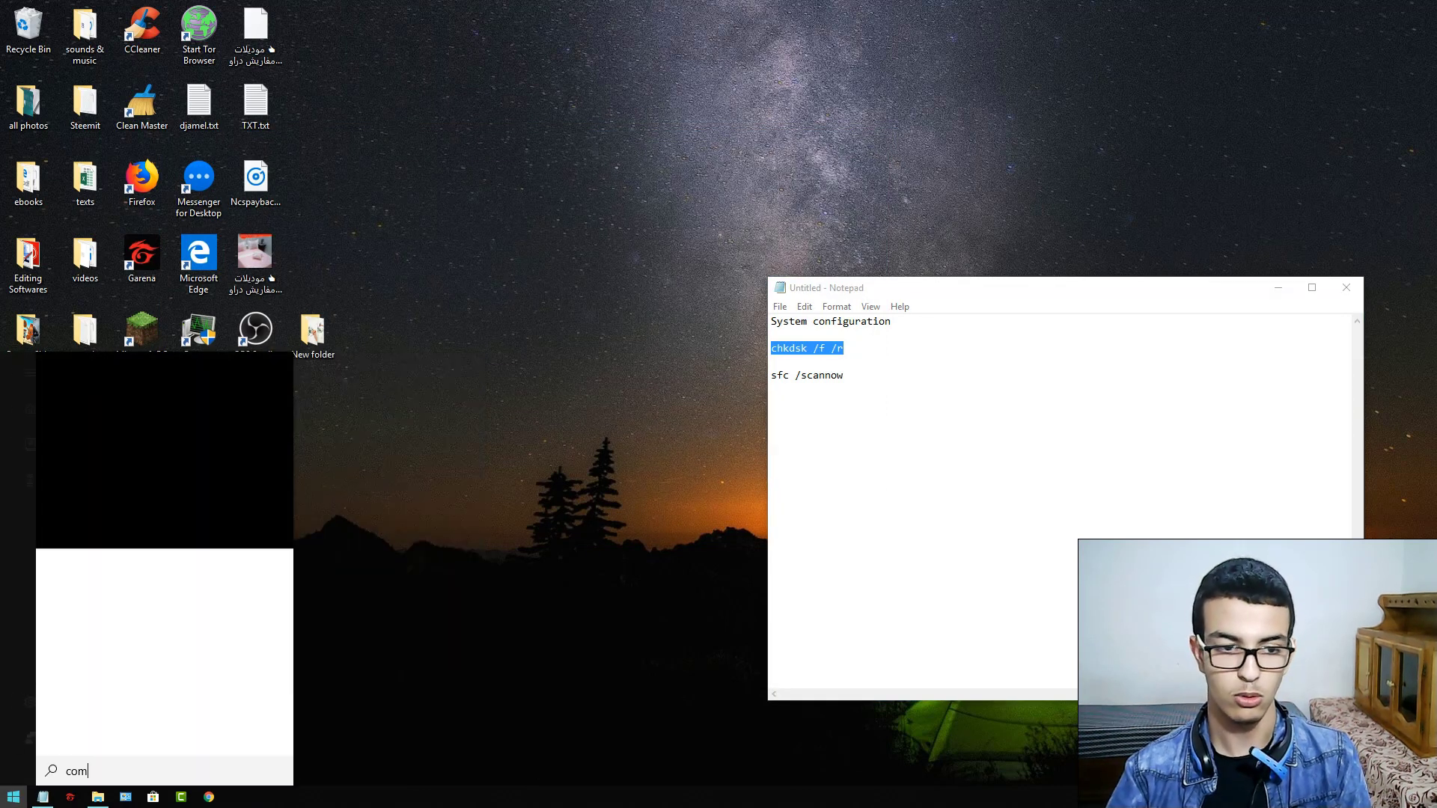
text(mand)
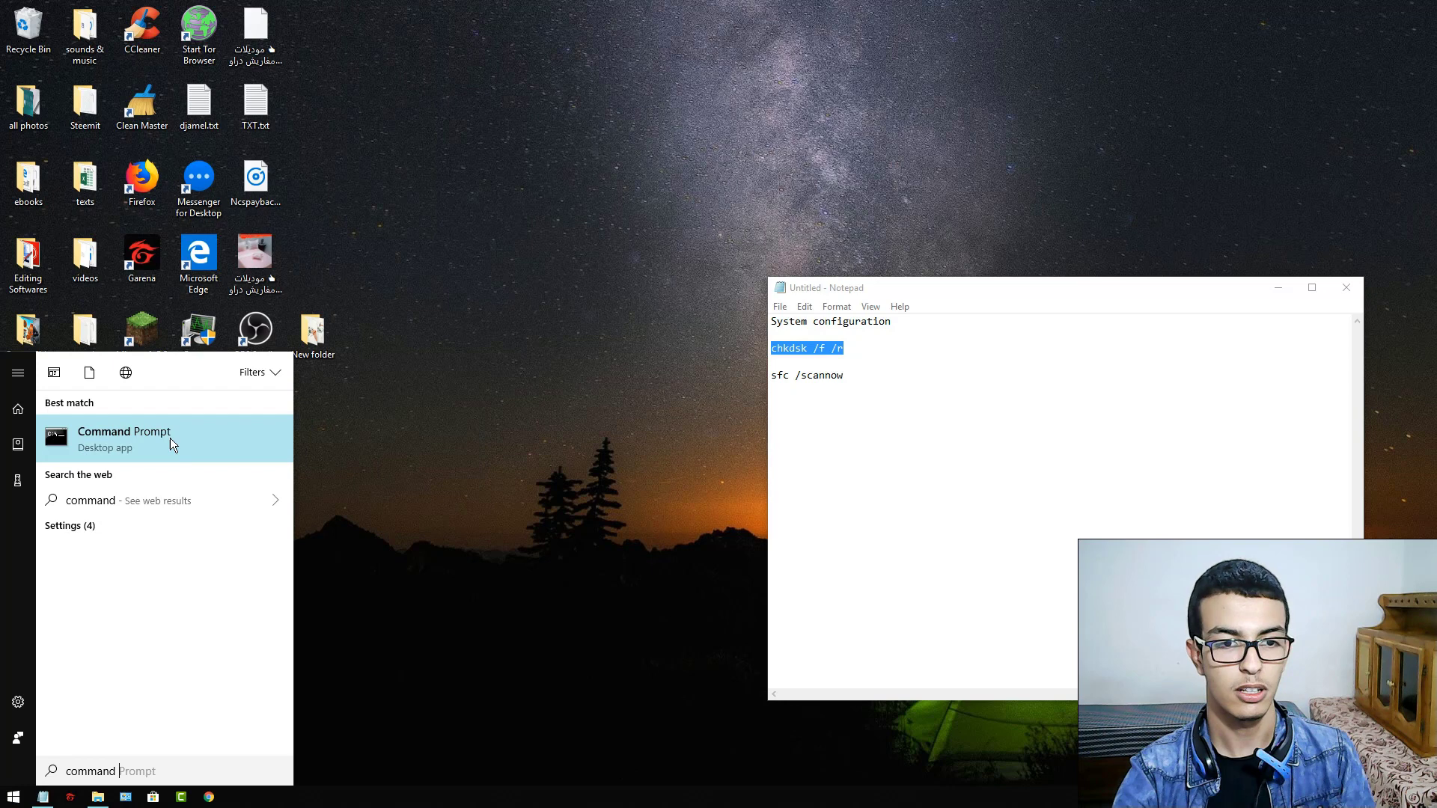
right_click(147, 433)
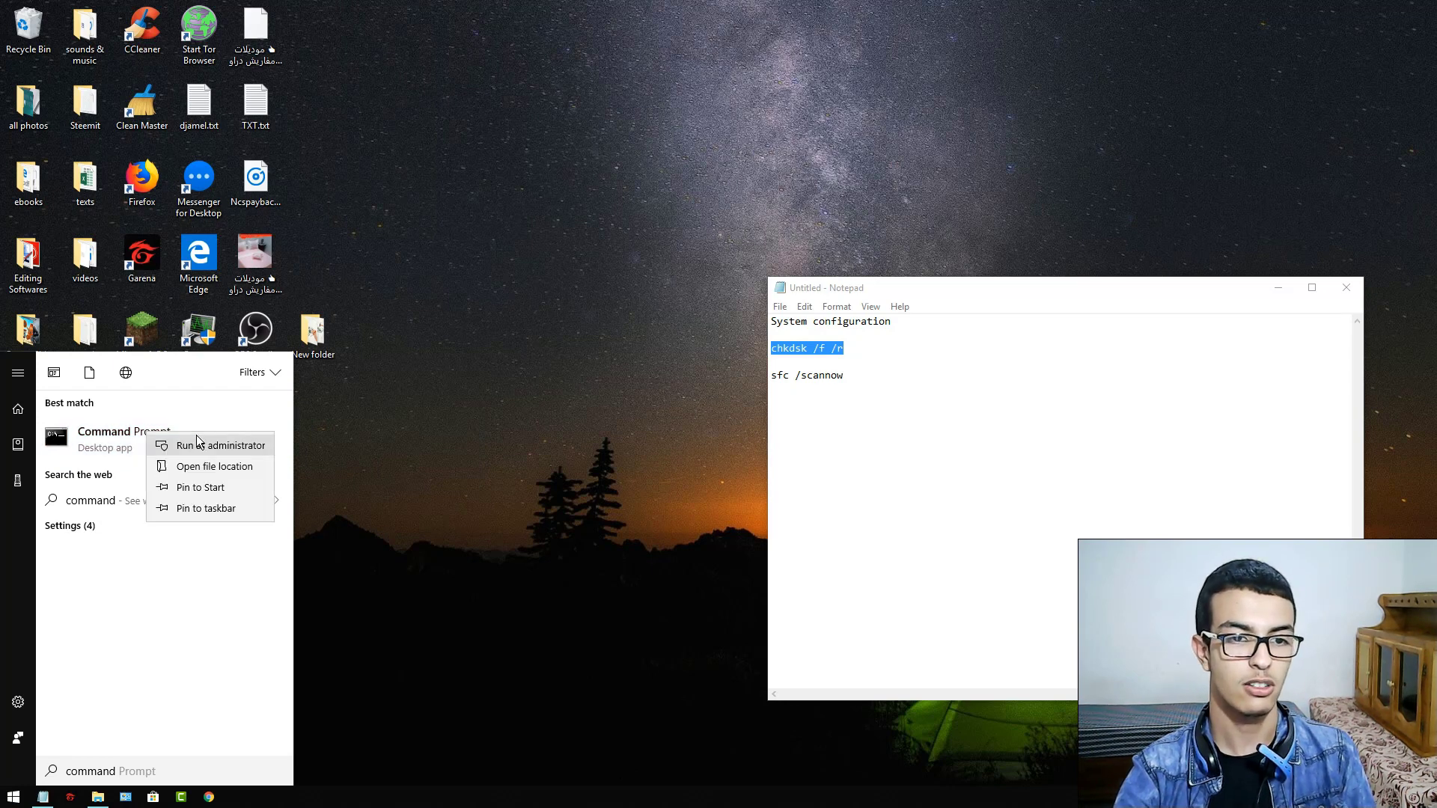
click(219, 444)
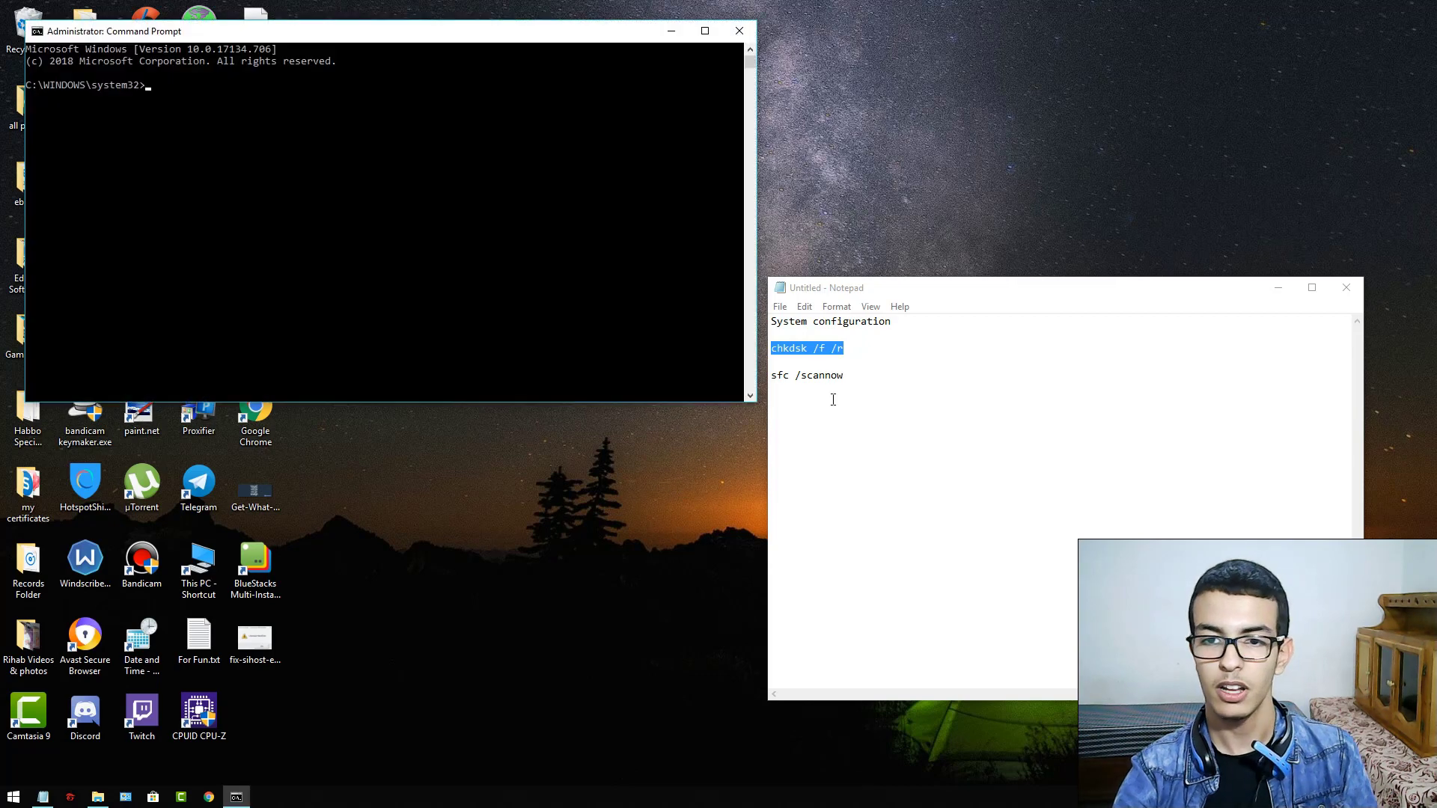
Select sfc /scannow in the notes, paste it into Command Prompt, and run it.
click(851, 377)
drag(850, 377, 771, 377)
key(ctrl+c)
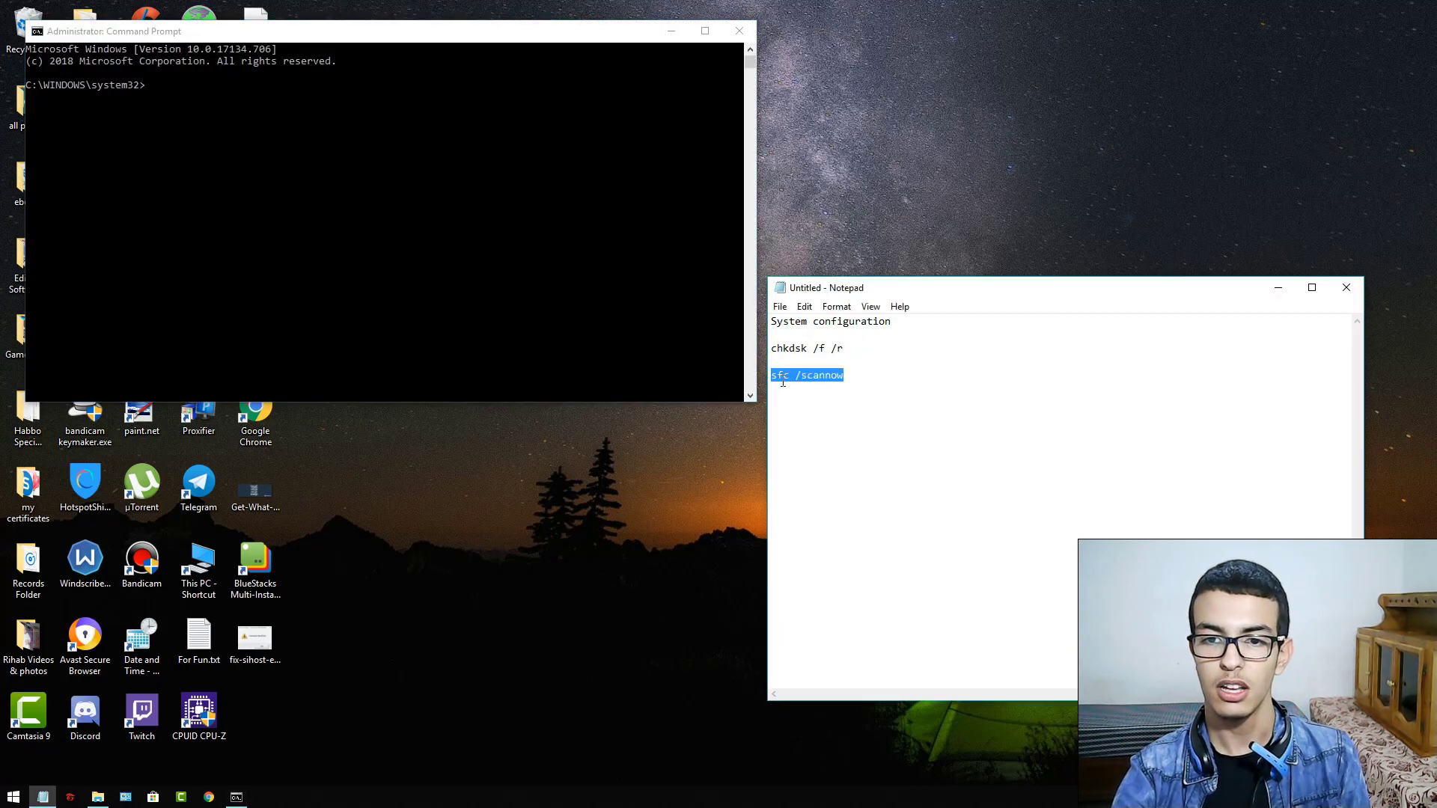
click(244, 106)
key(ctrl+v)
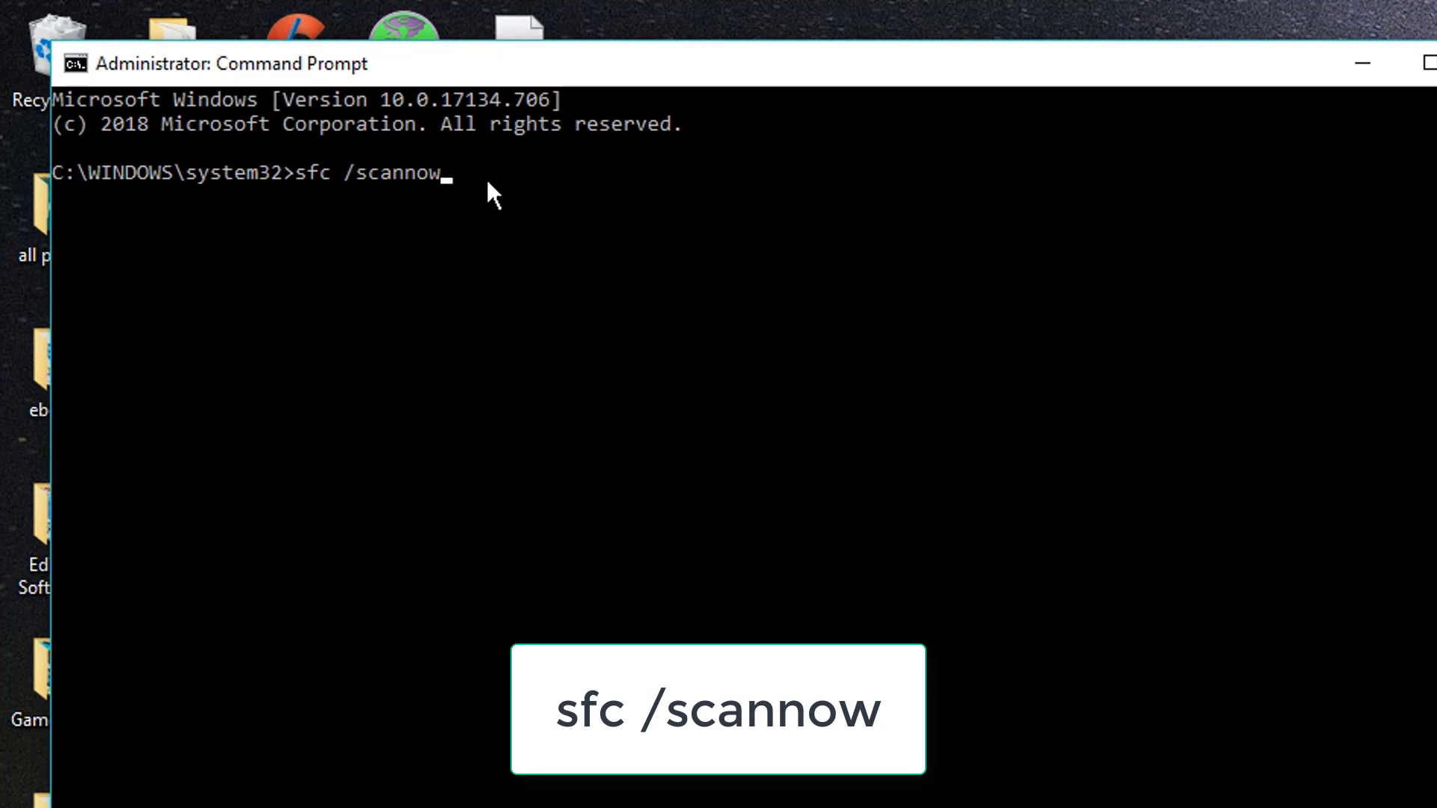
key(Return)
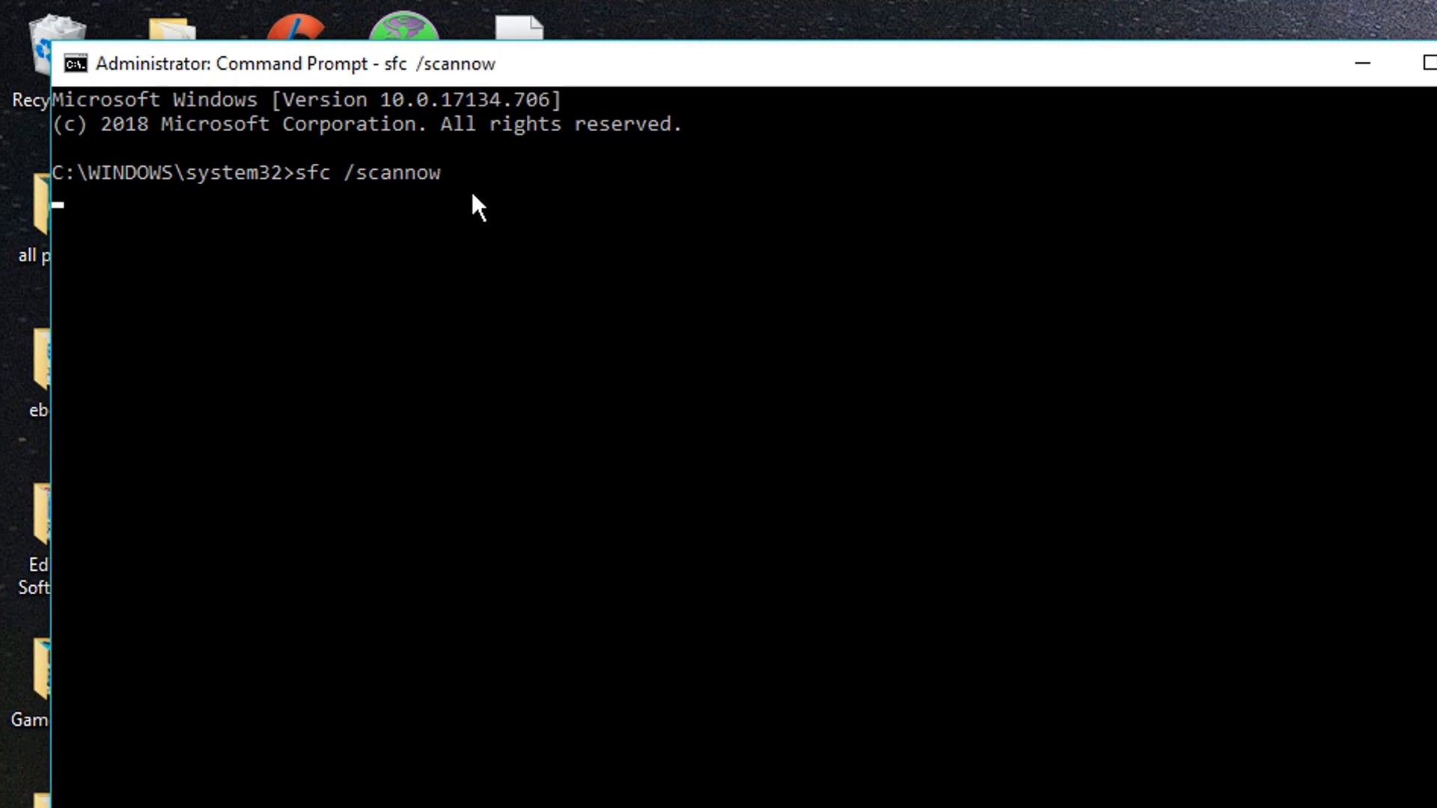